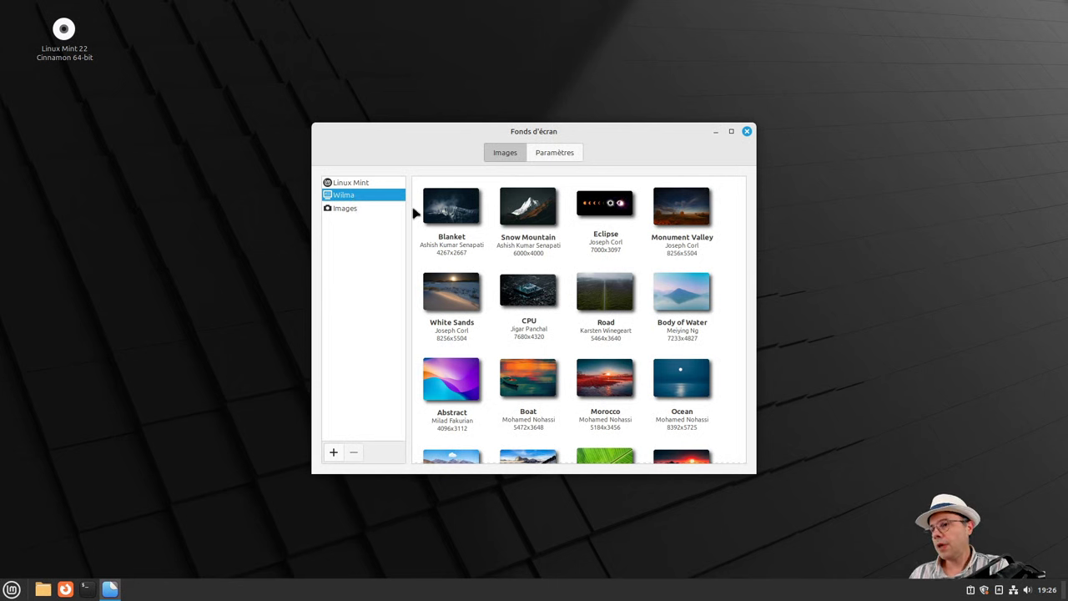
Try the Blanket and Snow Mountain wallpapers from the Wilma collection, moving and shrinking the wallpaper window to uncover the desktop.
click(467, 219)
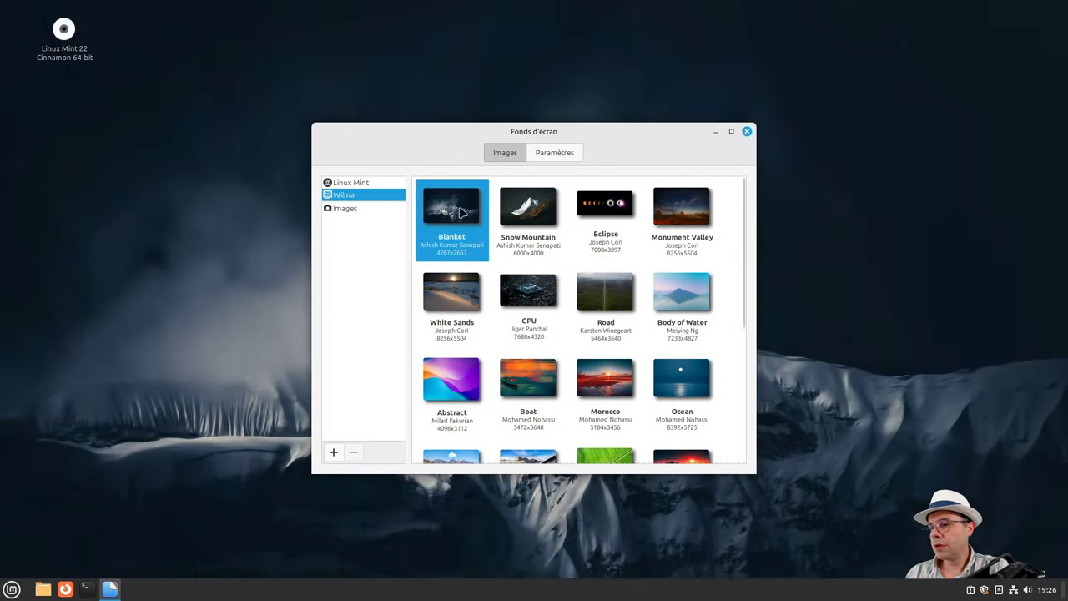
drag(454, 143, 689, 38)
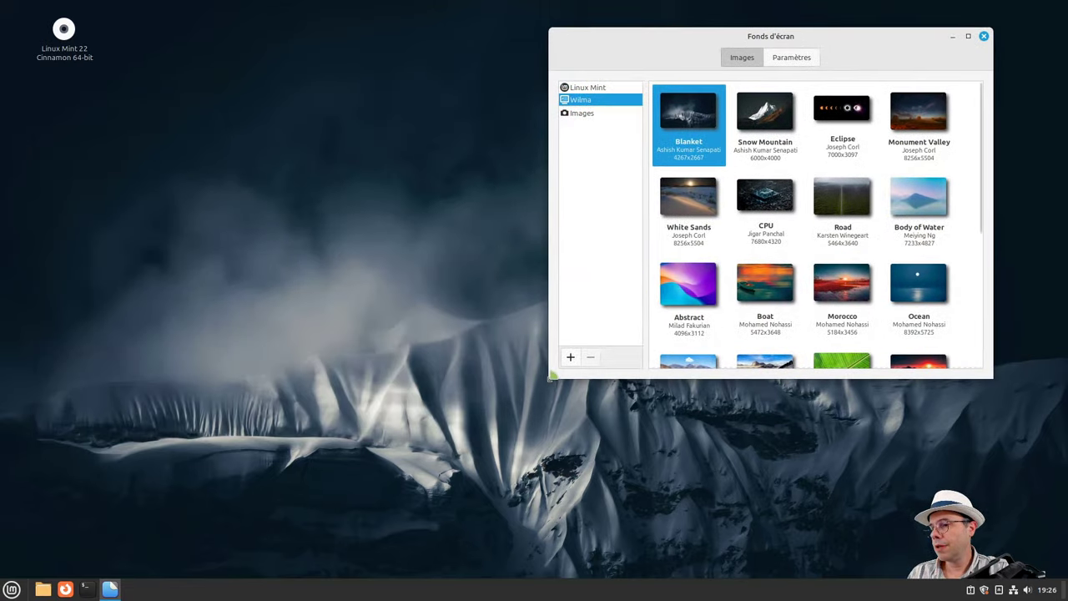
drag(551, 379, 593, 283)
drag(651, 29, 782, 15)
click(893, 99)
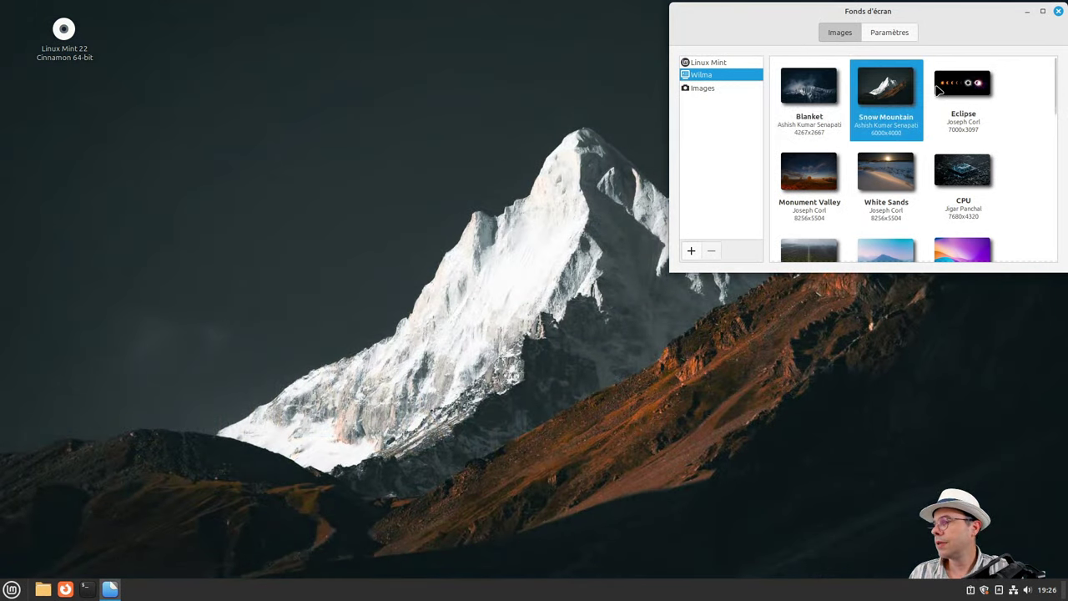
Set the England image from the Wilma collection as the desktop background, enlarge the wallpaper window and close it.
scroll(887, 184, down, 10)
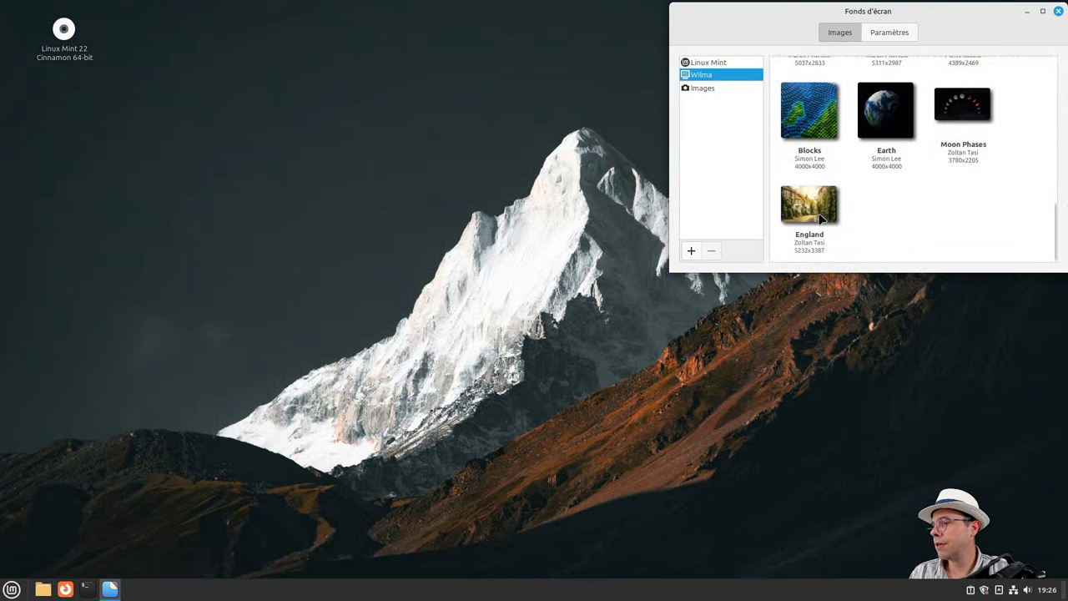
click(818, 215)
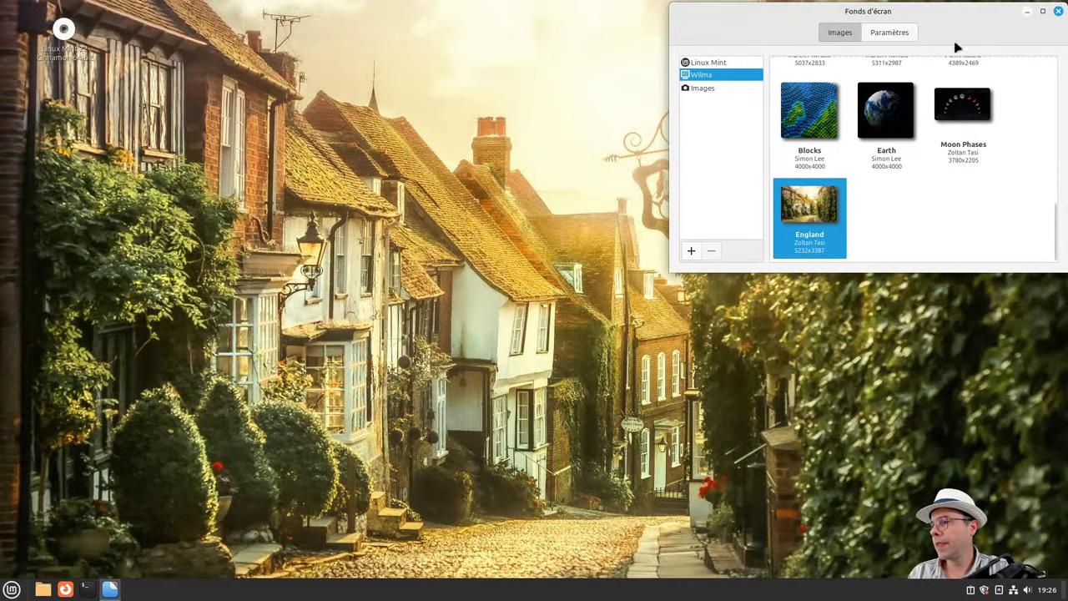
drag(715, 34, 498, 53)
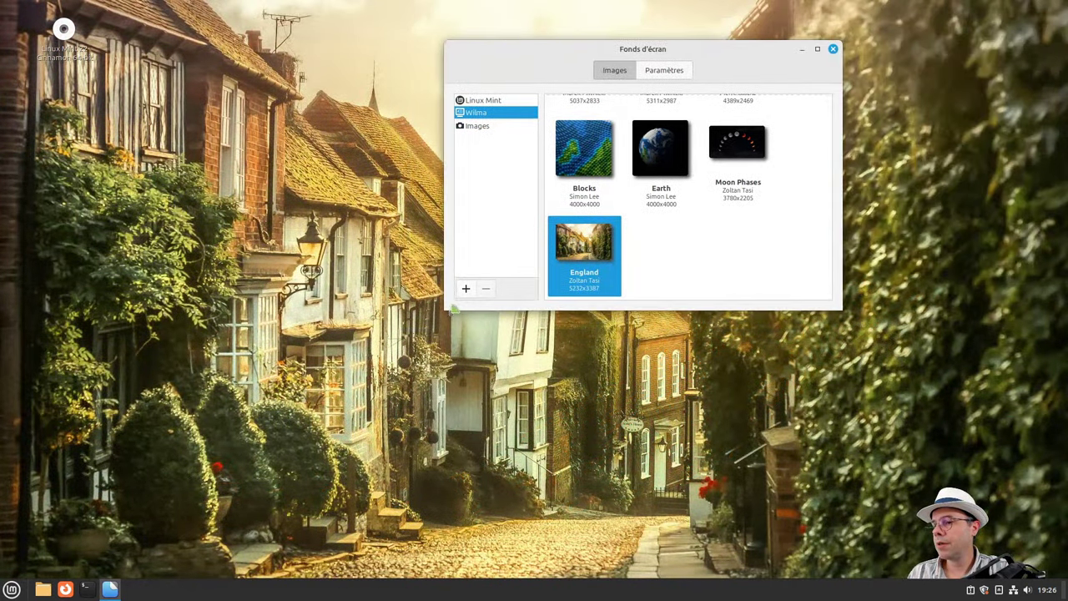
drag(428, 323, 347, 420)
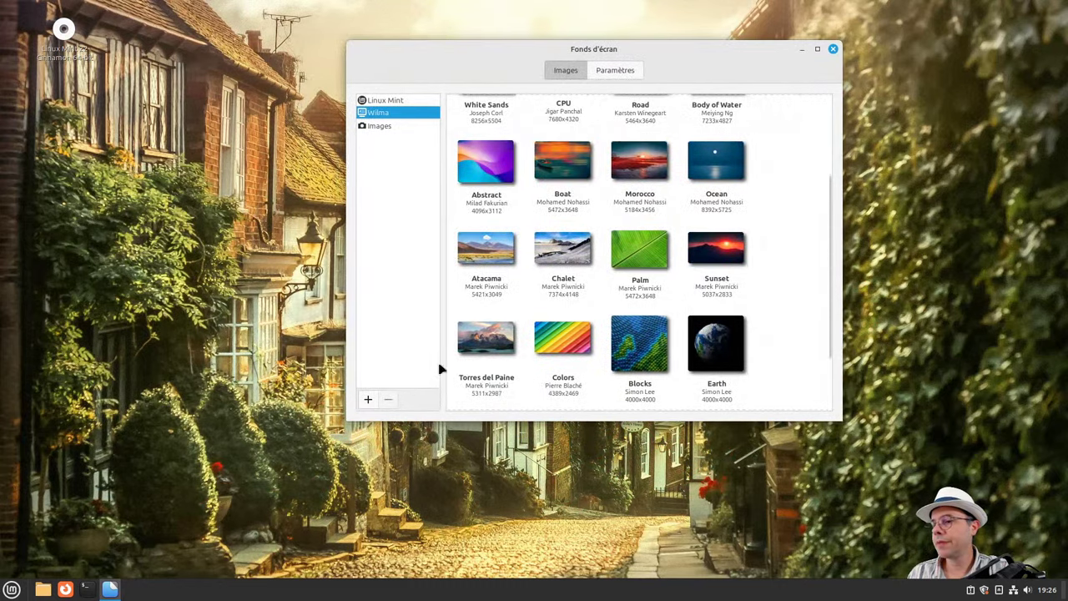
click(833, 49)
Browse the Préférences category of the application menu to review the available settings modules.
click(13, 590)
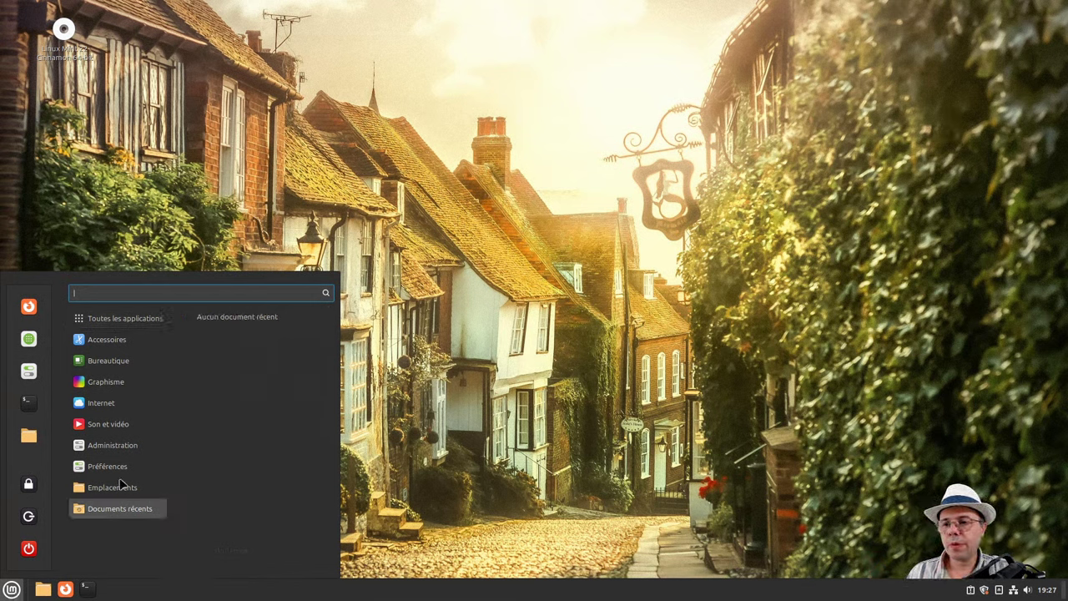
click(28, 308)
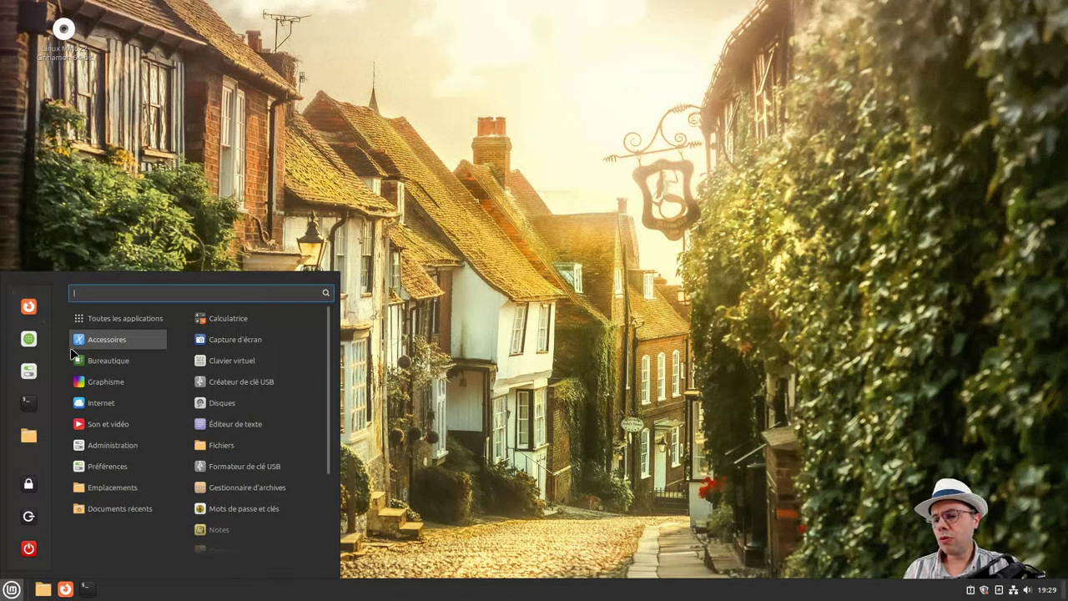
mouse_move(133, 473)
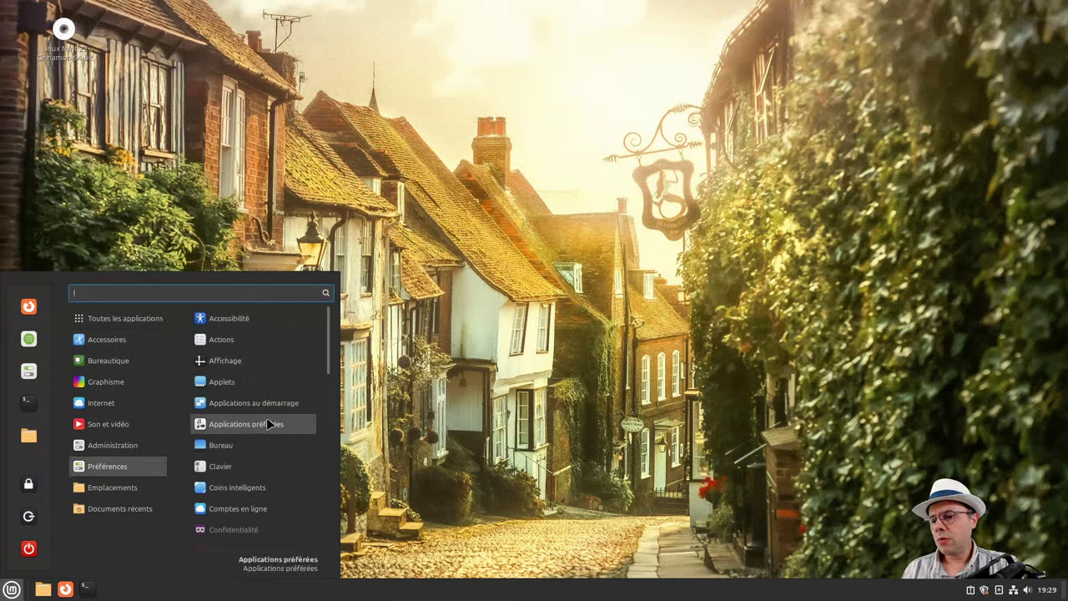
scroll(269, 423, down, 5)
scroll(270, 422, down, 5)
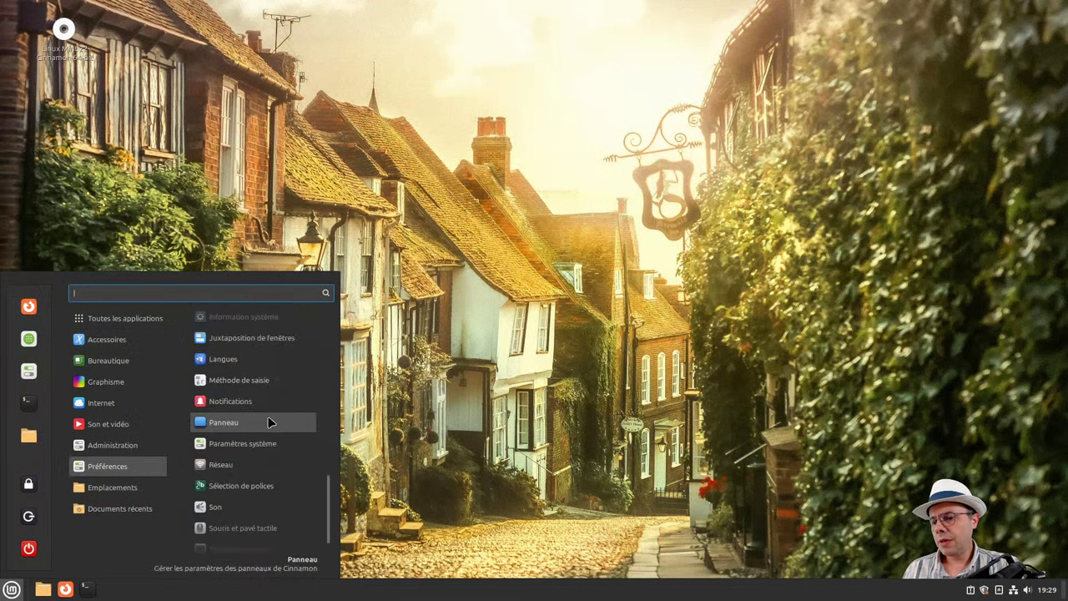
scroll(269, 422, up, 2)
scroll(270, 423, down, 2)
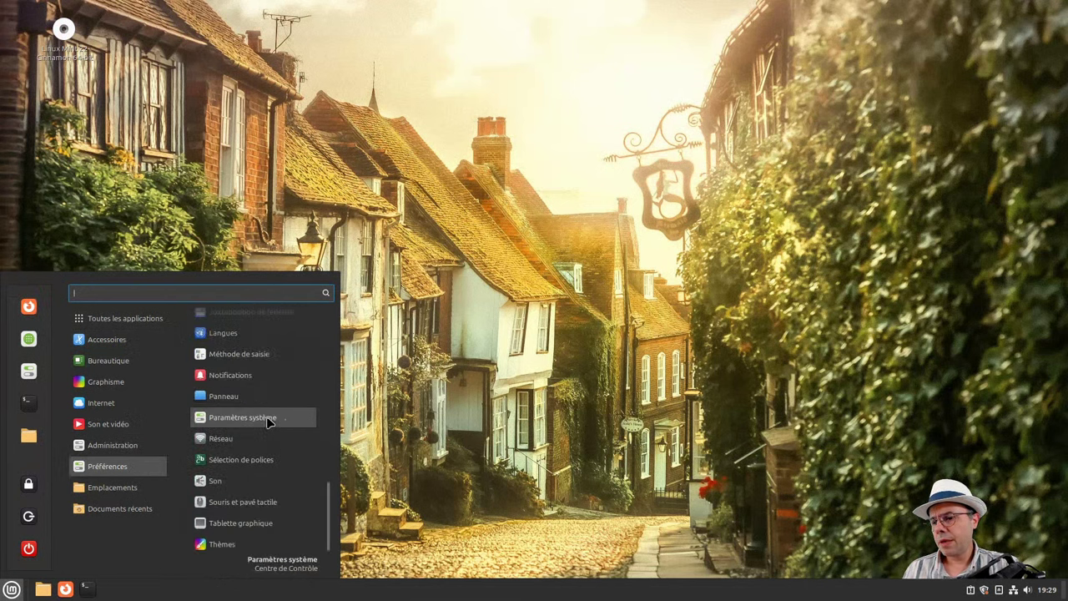
scroll(270, 422, up, 4)
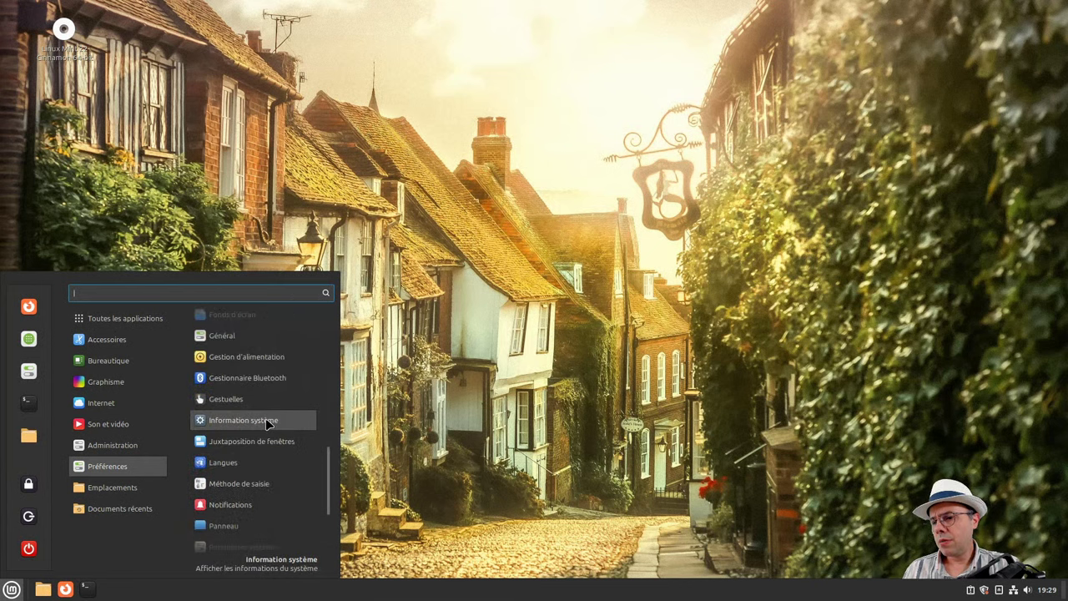
scroll(267, 424, up, 4)
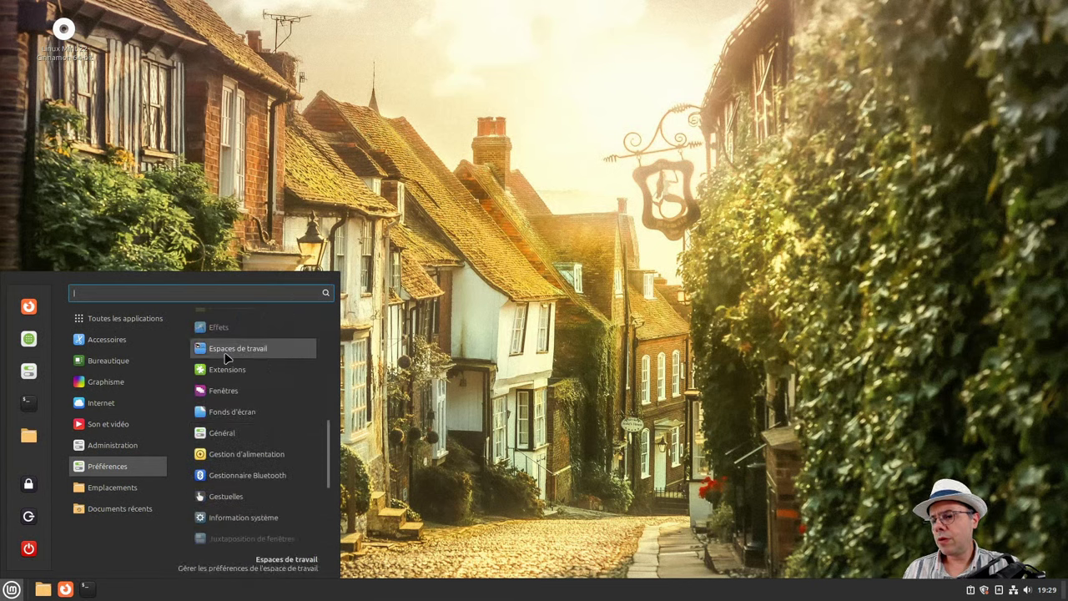
scroll(238, 384, up, 5)
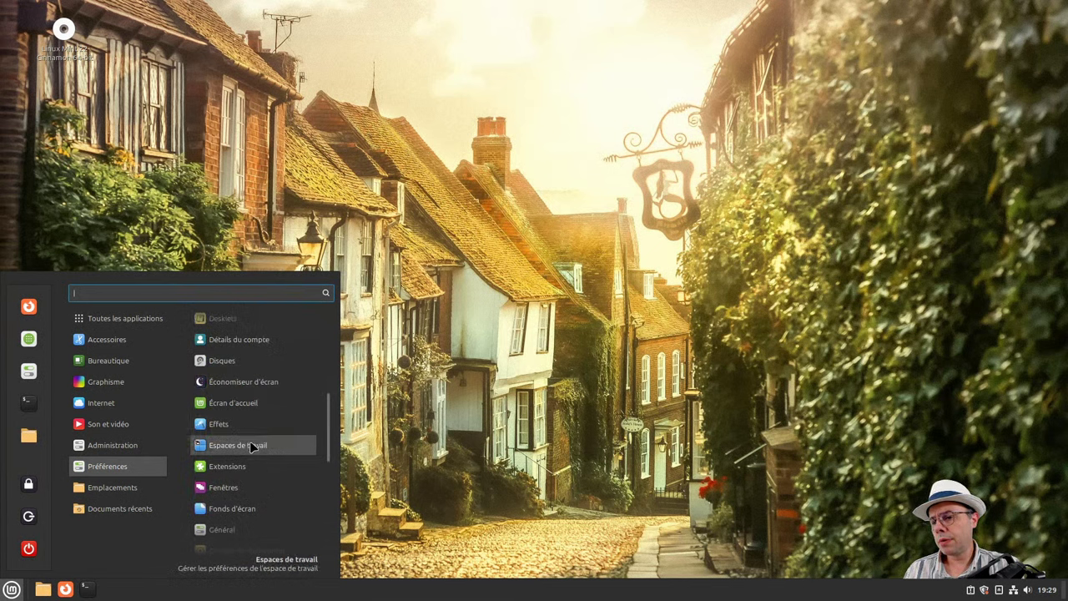
scroll(248, 440, up, 3)
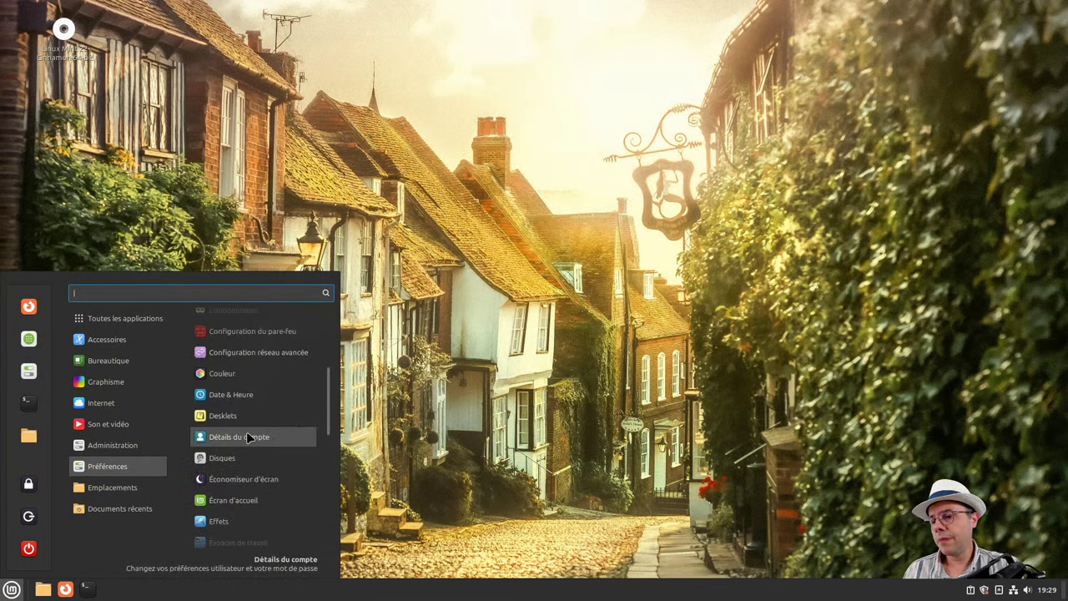
scroll(248, 436, up, 9)
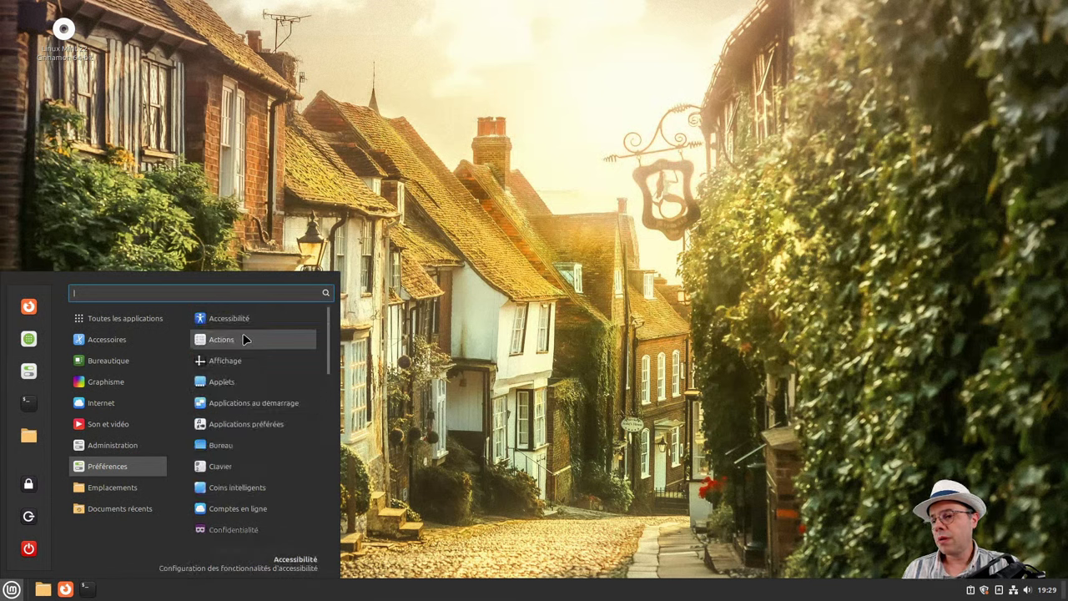
scroll(261, 405, down, 2)
scroll(261, 405, down, 5)
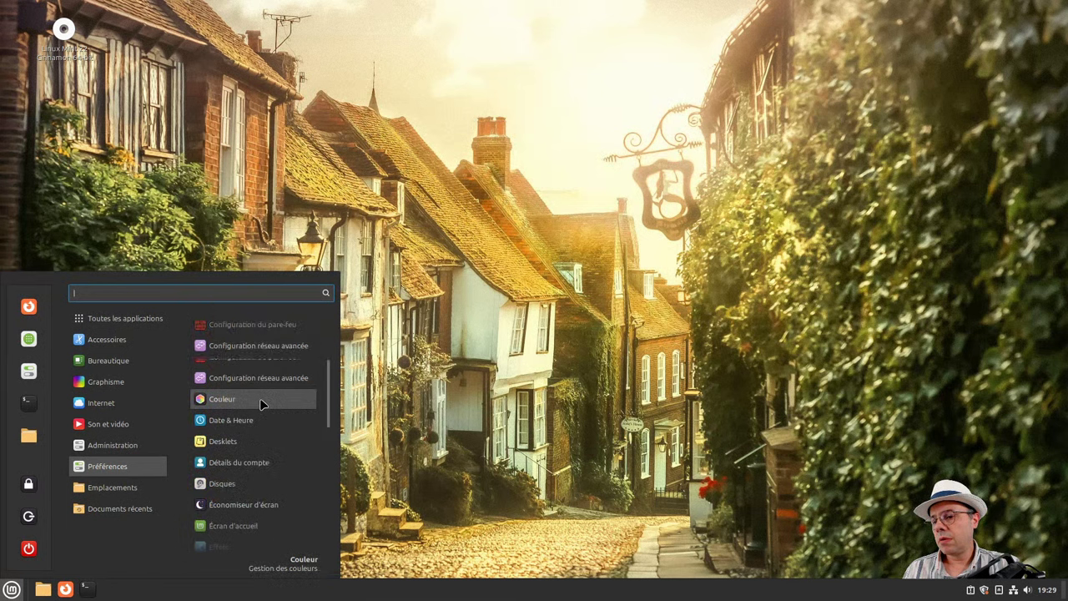
scroll(252, 384, down, 4)
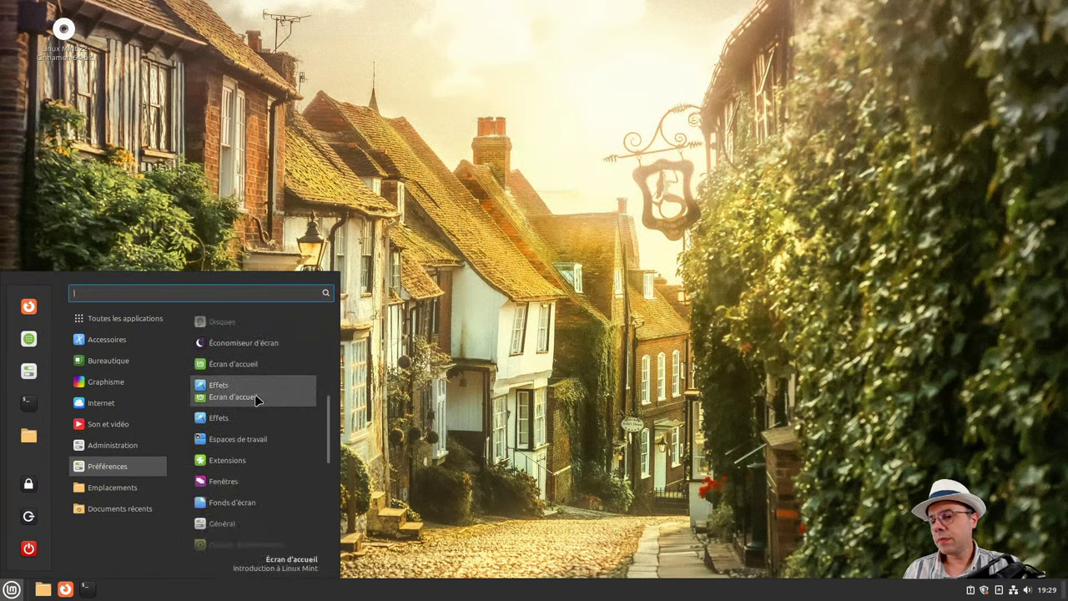
Open the Gestion d'alimentation settings from the Préférences category and reposition its window on the desktop.
scroll(250, 399, down, 2)
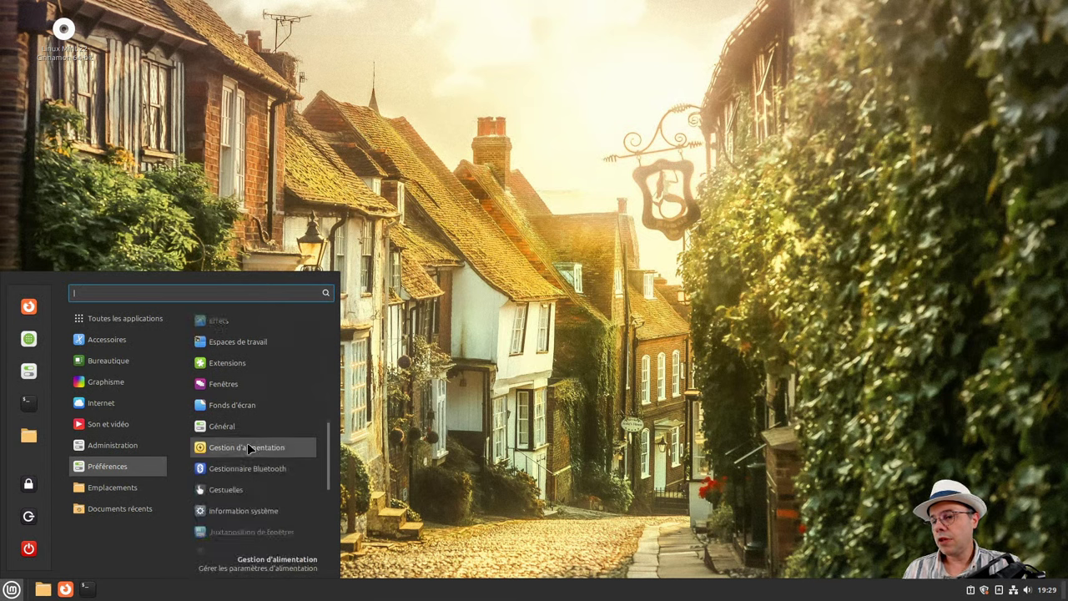
click(247, 448)
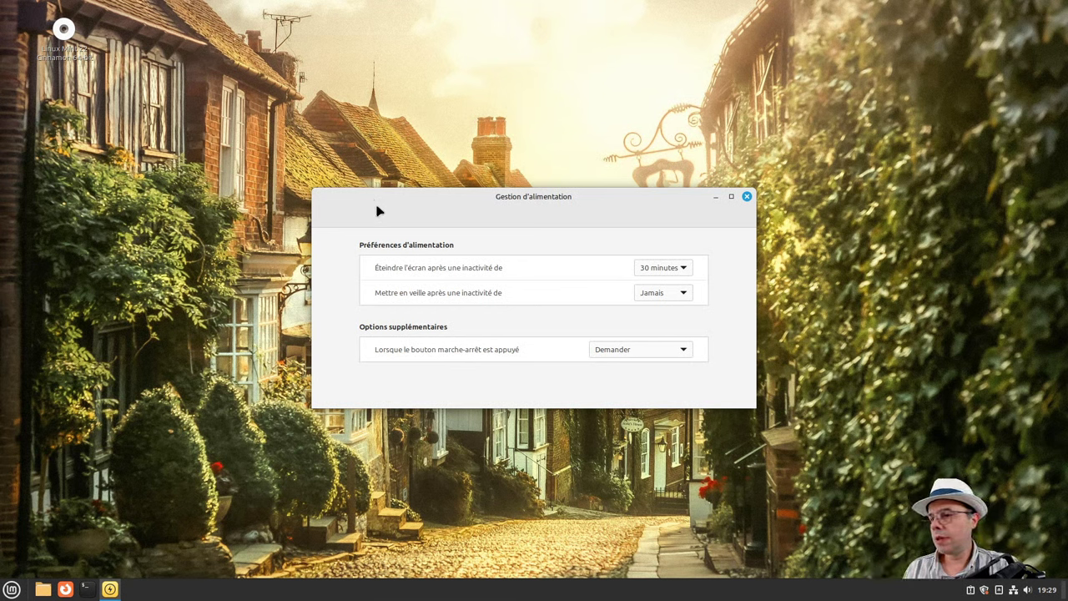
drag(453, 200, 432, 177)
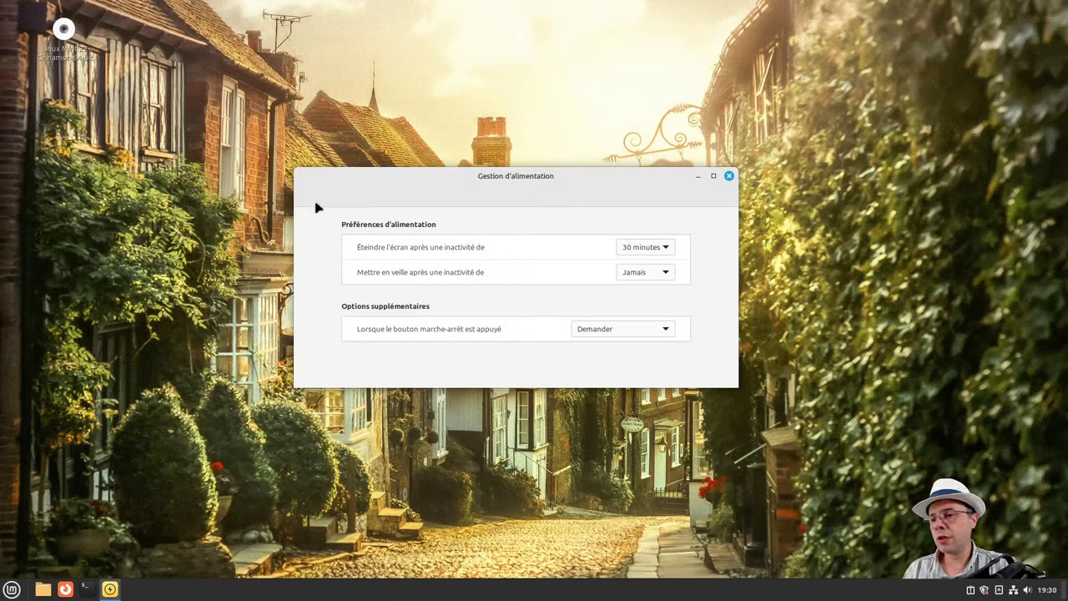
Open Paramètres système from the application menu, then move and enlarge its window to show more modules.
click(11, 589)
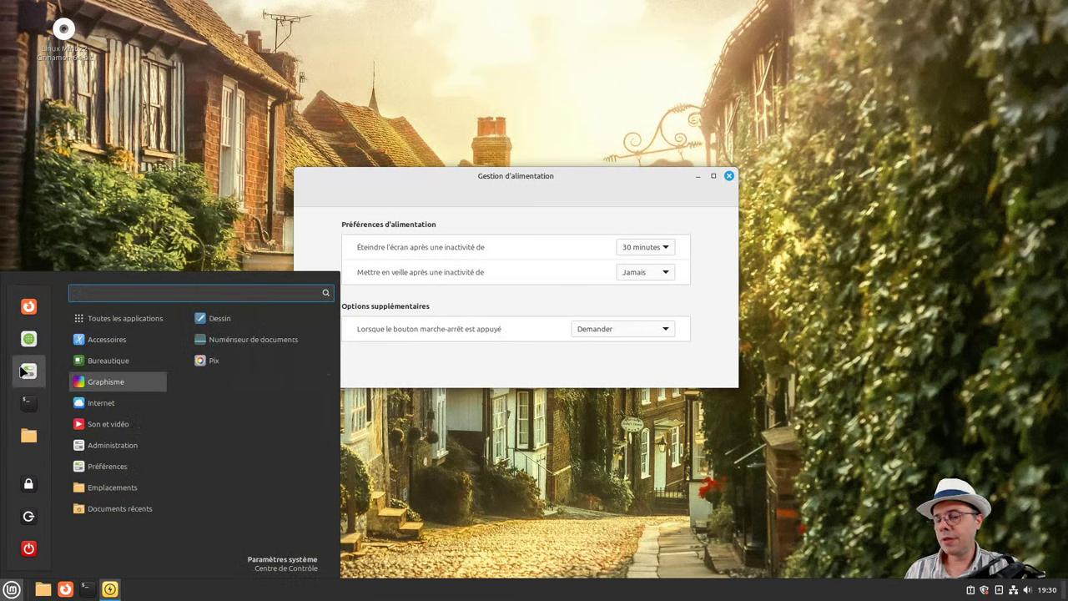
click(30, 374)
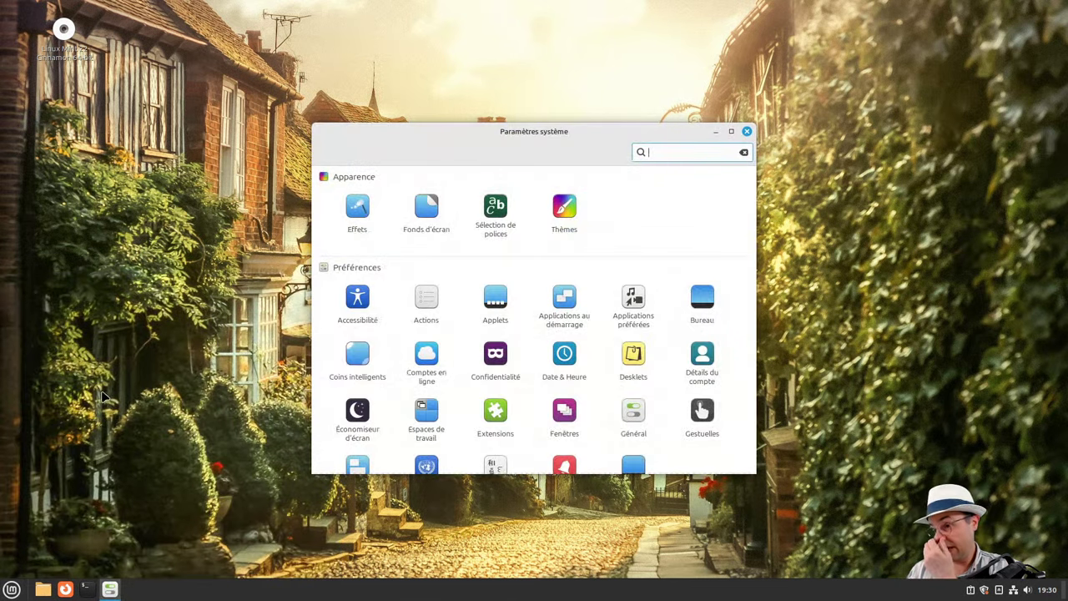
drag(429, 131, 375, 38)
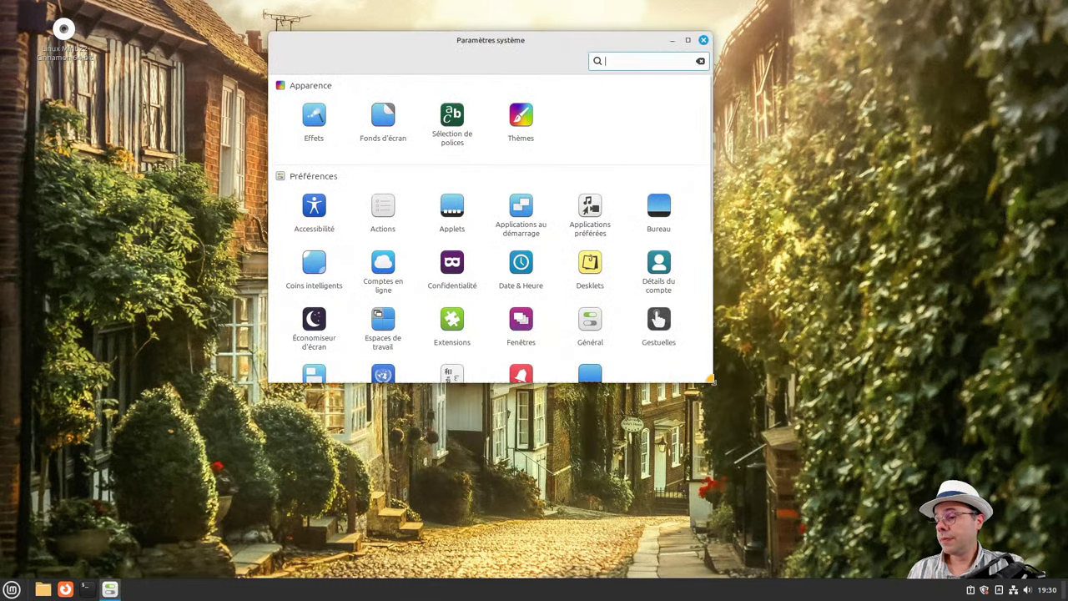
drag(712, 382, 802, 534)
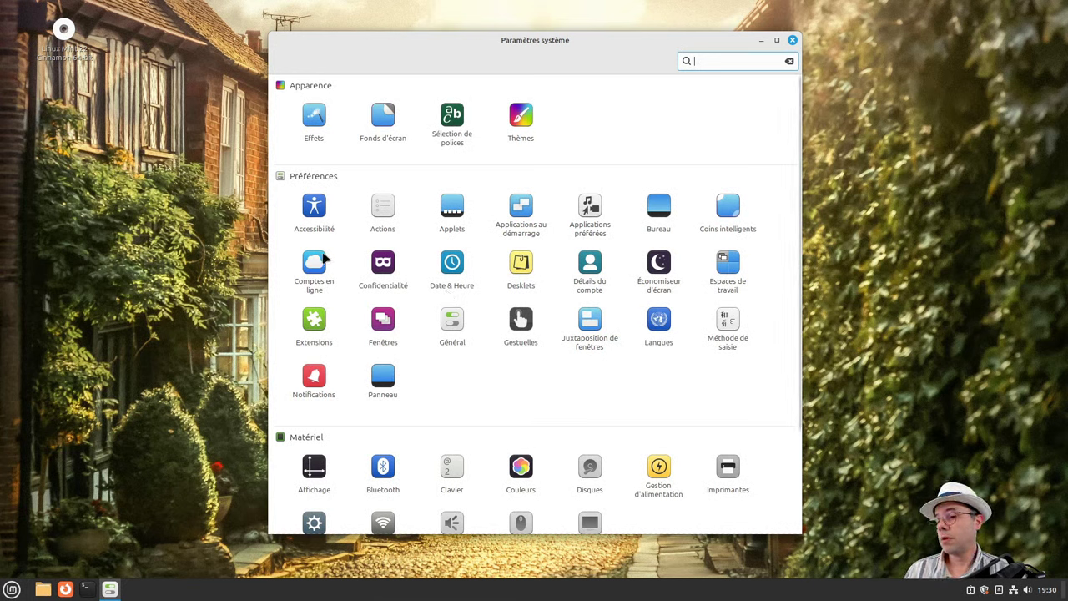
Open Gestion d'alimentation in the hardware section and set both the screen-off and suspend inactivity delays to 10 minutes.
scroll(438, 337, down, 3)
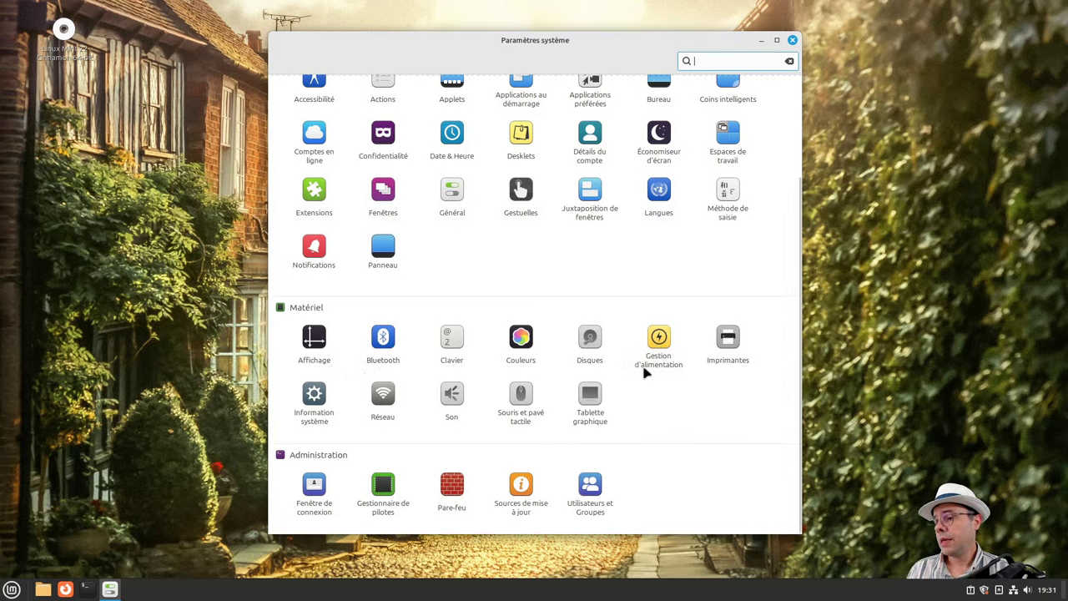
click(659, 344)
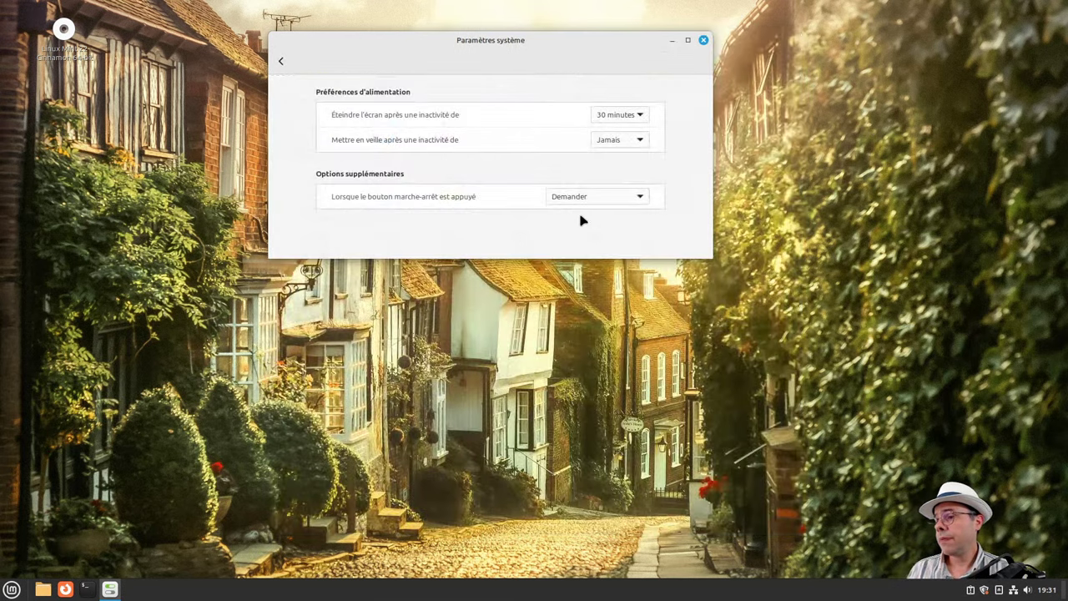
click(611, 121)
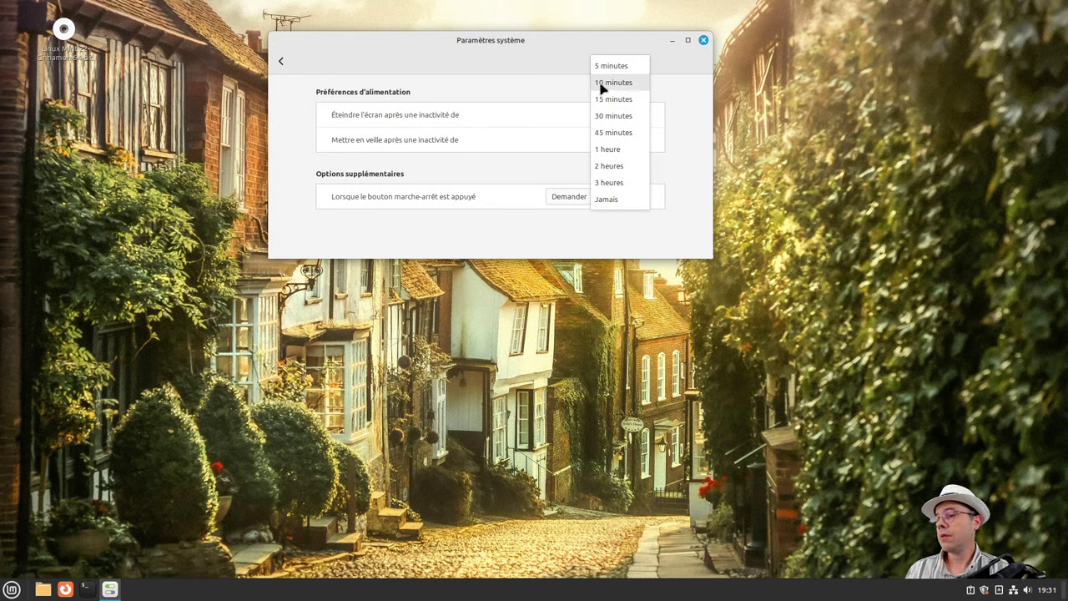
click(603, 87)
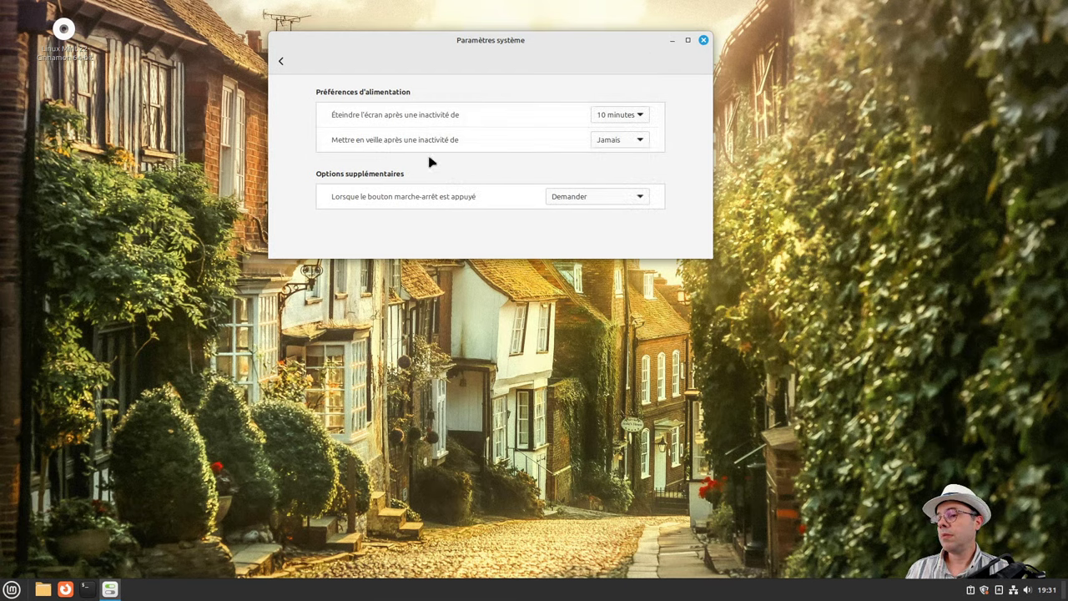
click(615, 142)
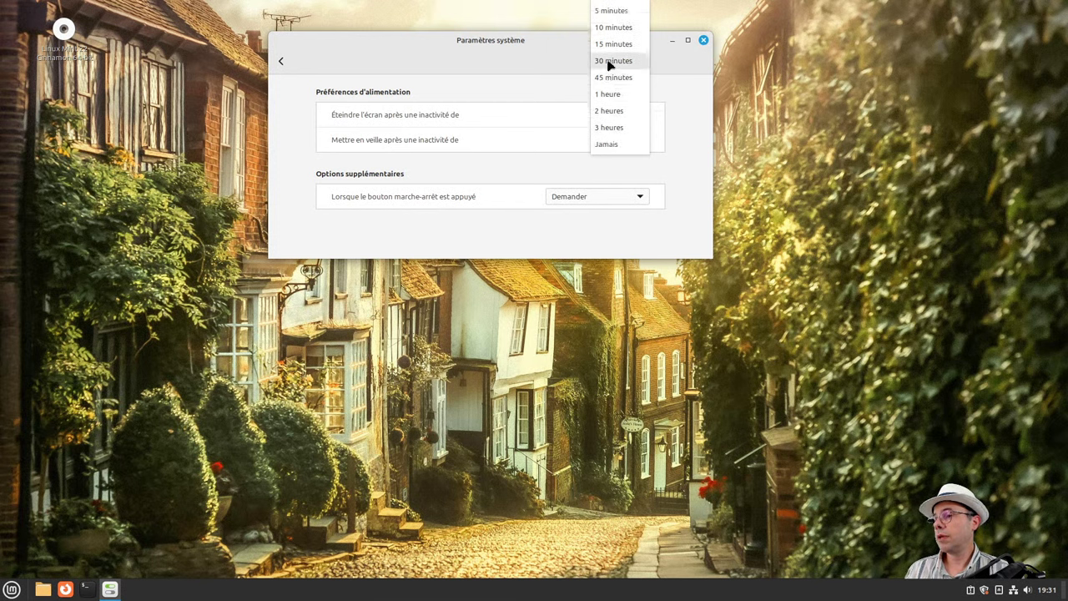
click(607, 34)
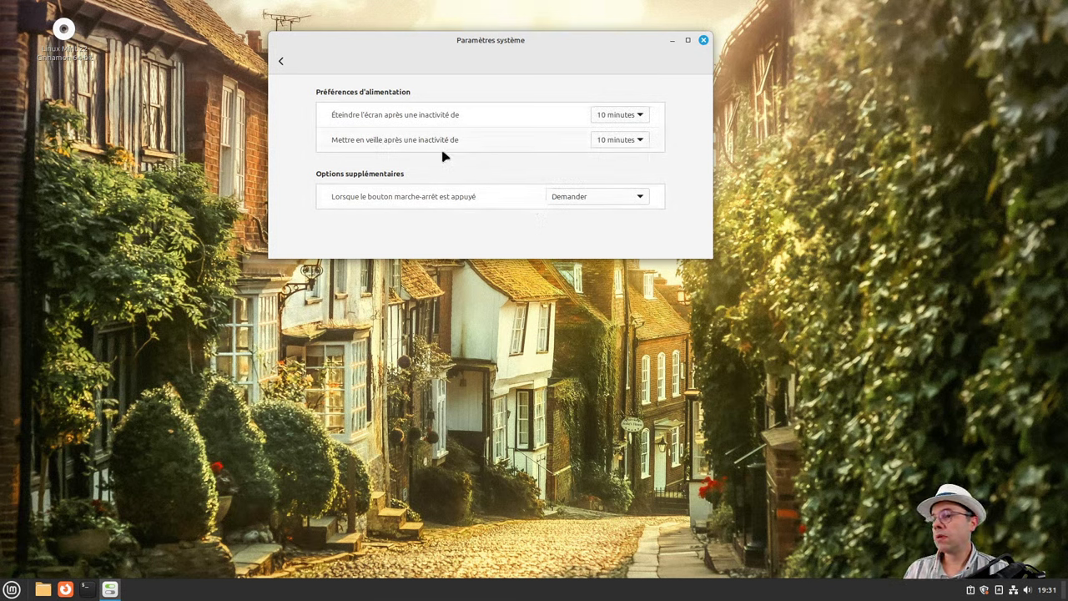
Set the inactivity delay for suspending to Jamais and return to the system settings overview.
click(606, 142)
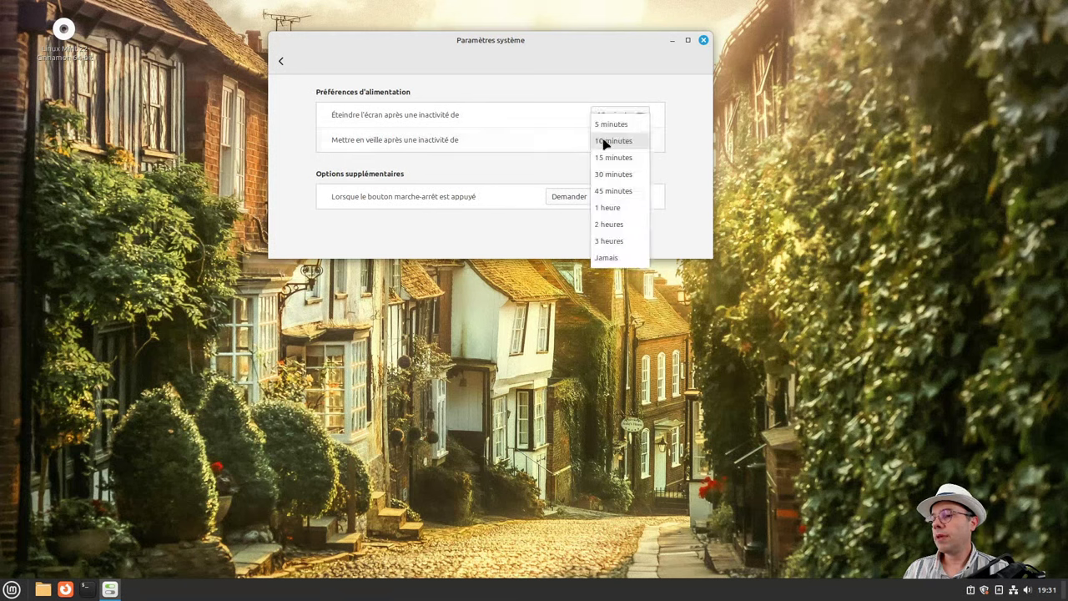
click(609, 258)
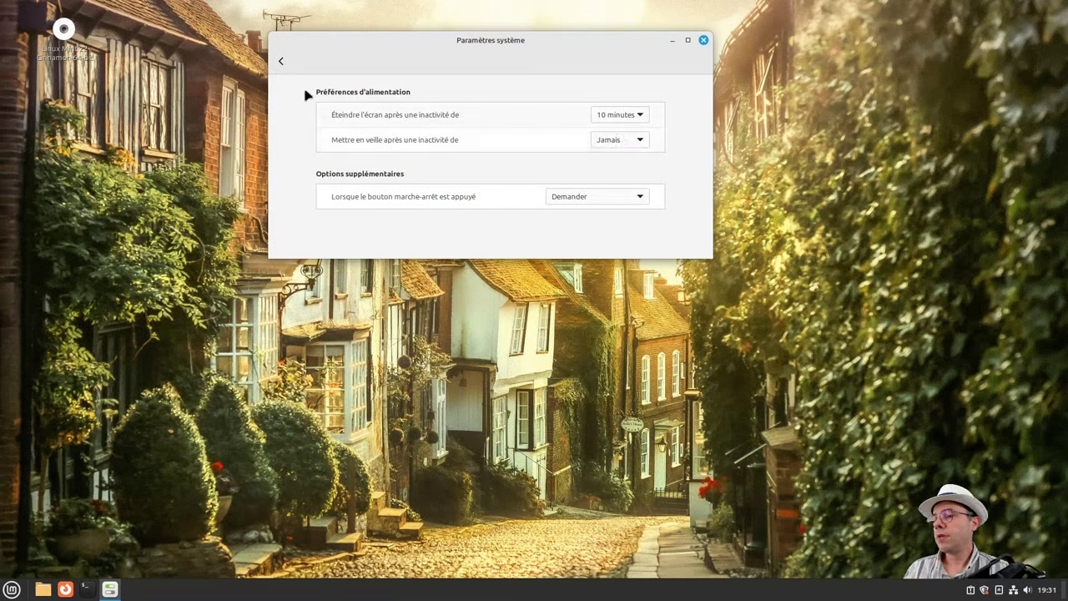
click(280, 61)
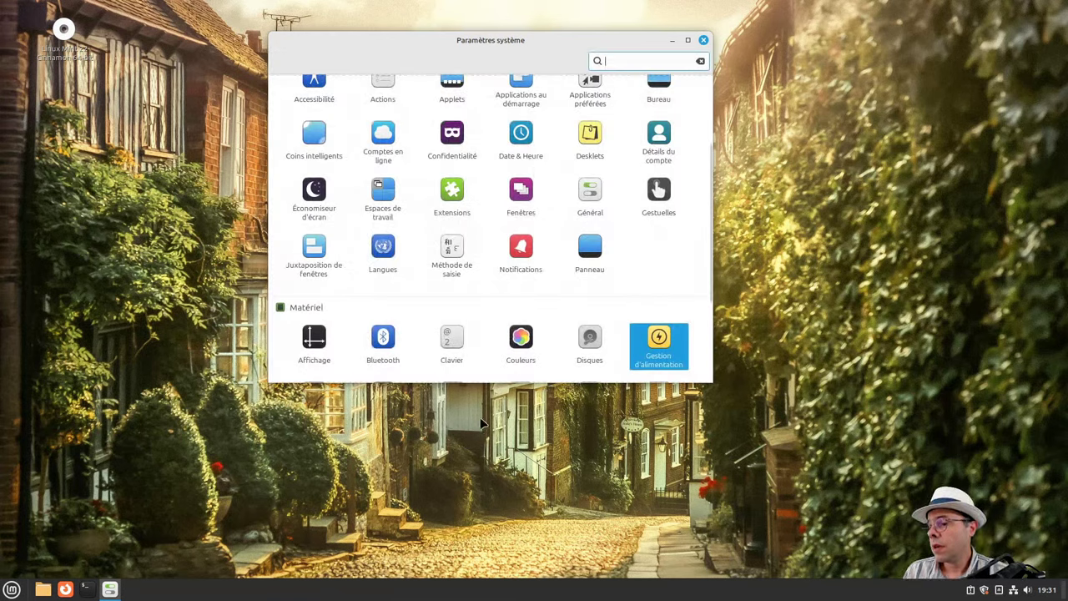
Enlarge the system settings window and open the Économiseur d'écran module from the Préférences section.
click(499, 385)
drag(488, 411, 490, 484)
scroll(491, 434, up, 2)
scroll(491, 434, up, 1)
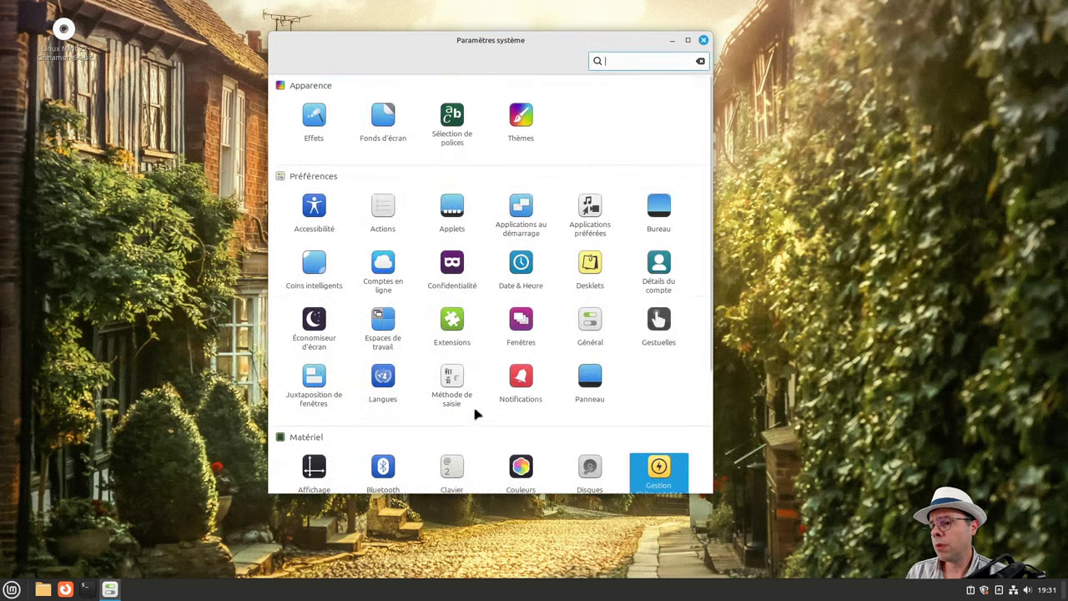
click(315, 325)
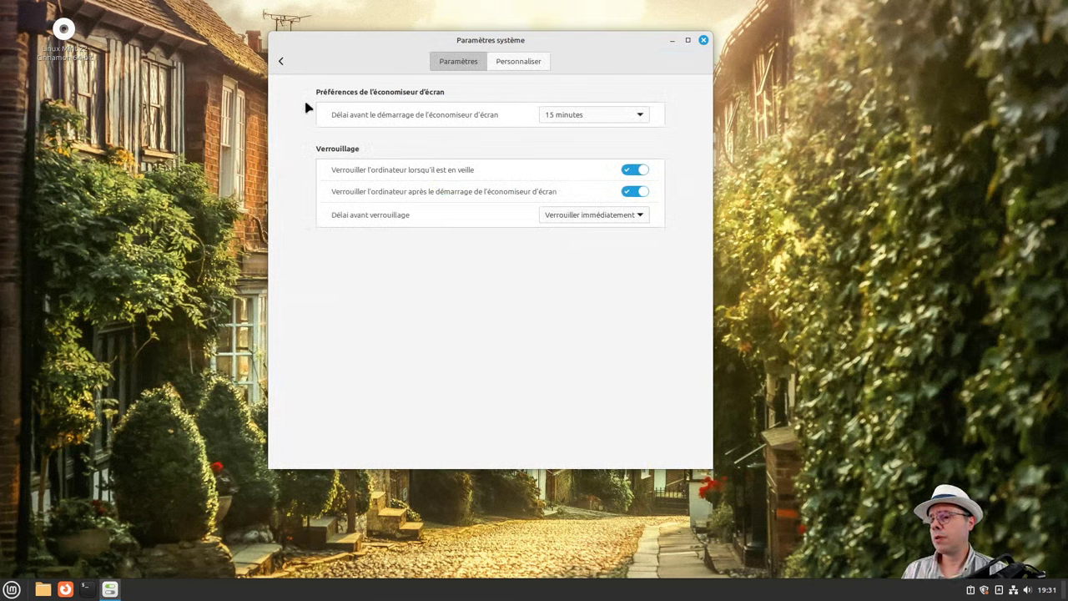
click(282, 61)
click(315, 324)
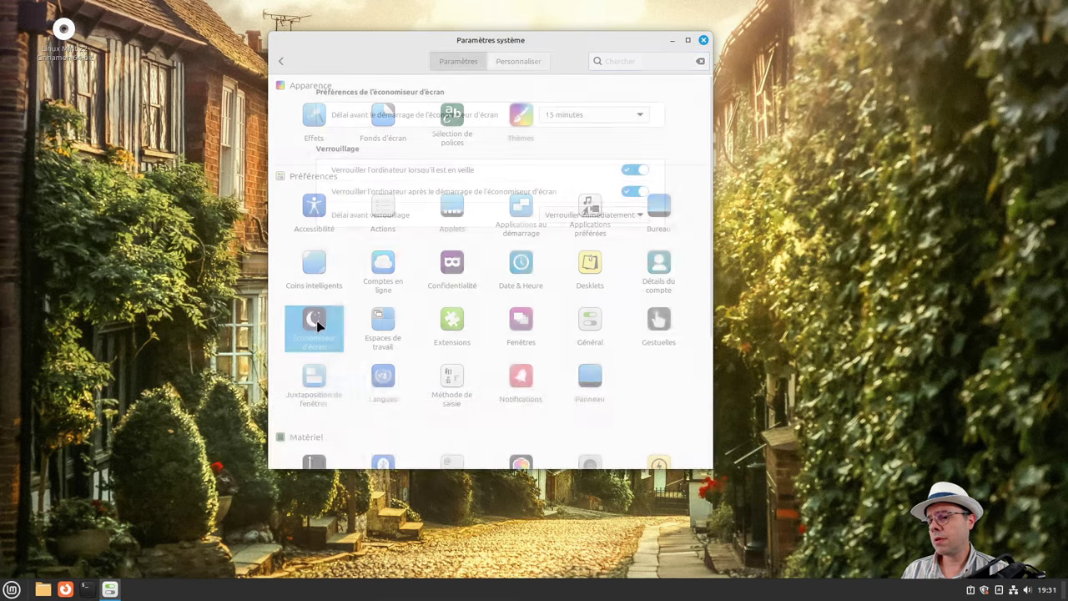
click(281, 63)
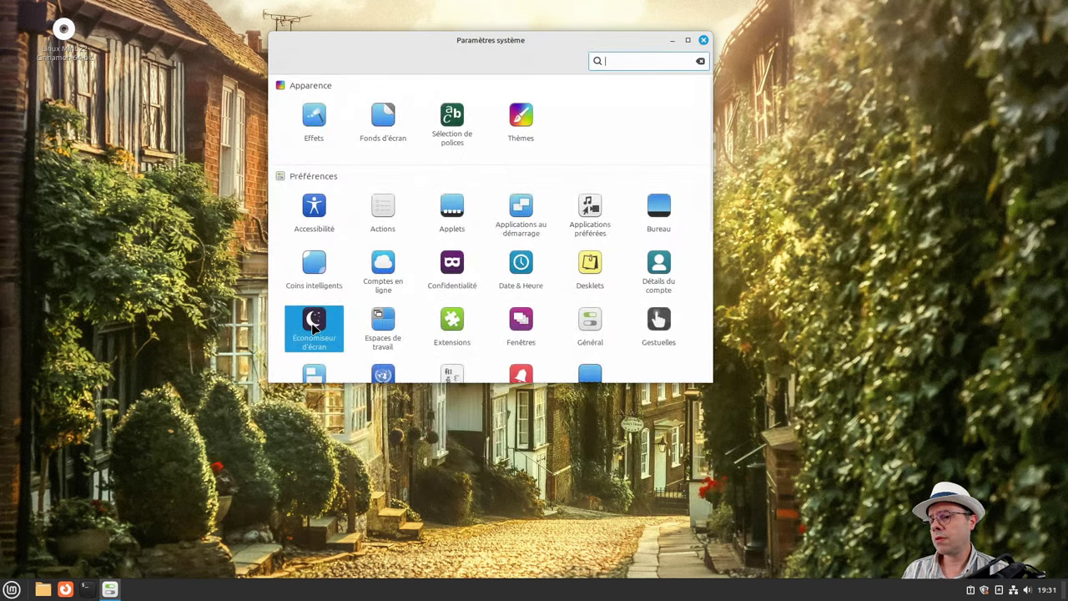
click(316, 325)
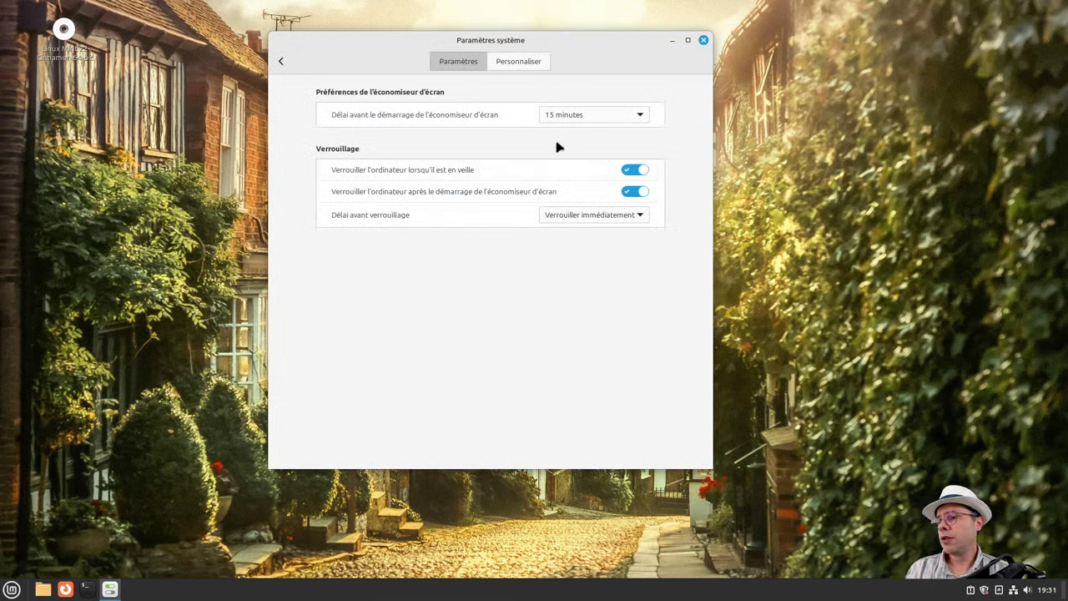
Set the screensaver start delay to 5 minutes and the lock delay to 10 minutes, and return to the settings overview.
click(572, 117)
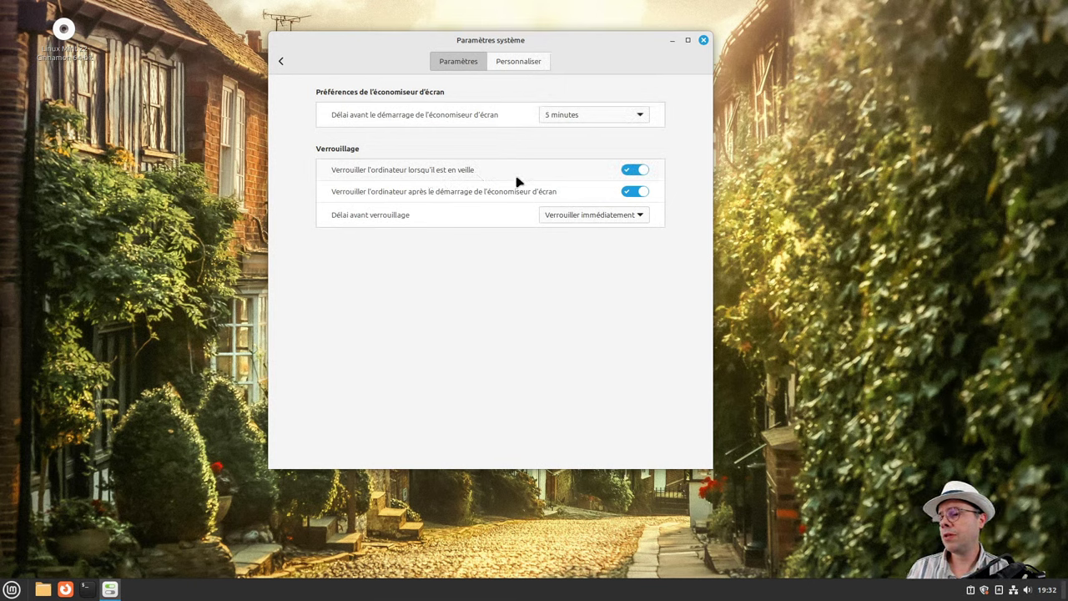
click(594, 219)
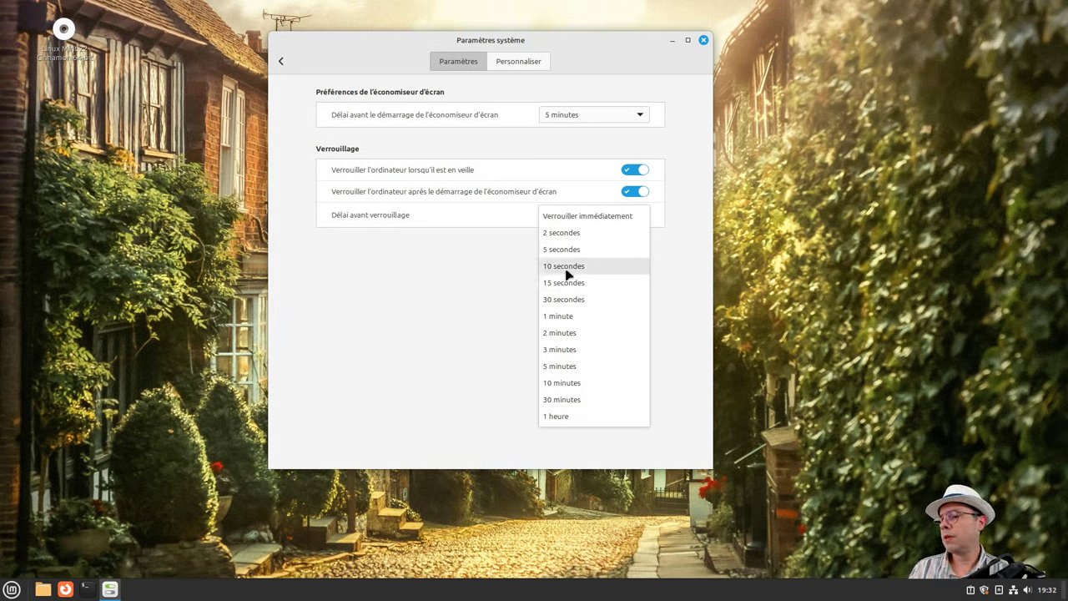
click(573, 383)
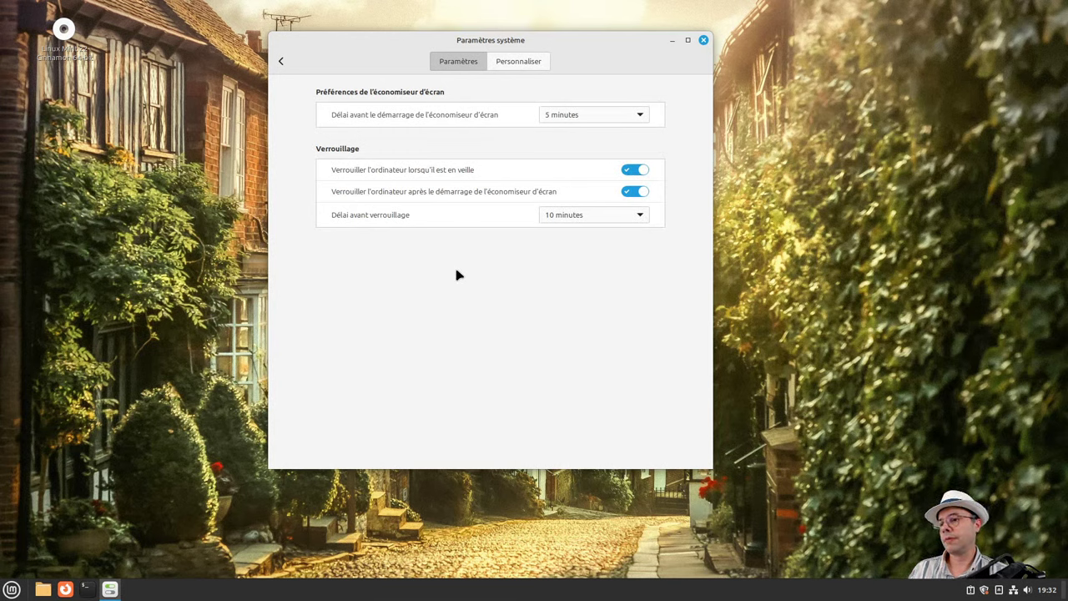
click(283, 62)
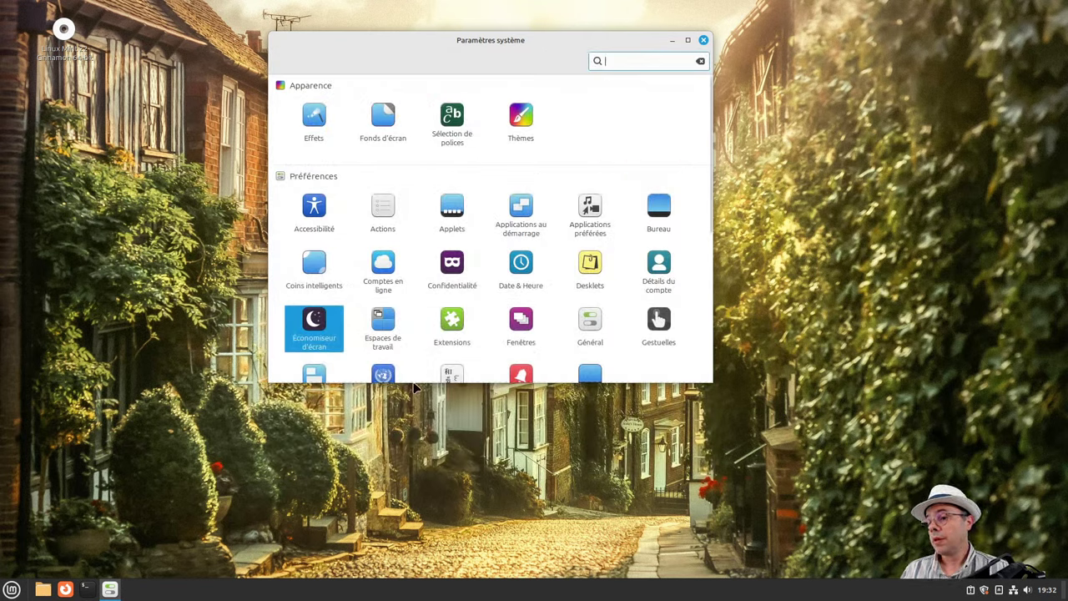
Enlarge the system settings window and look over its modules from Apparence to Administration.
drag(420, 382, 430, 481)
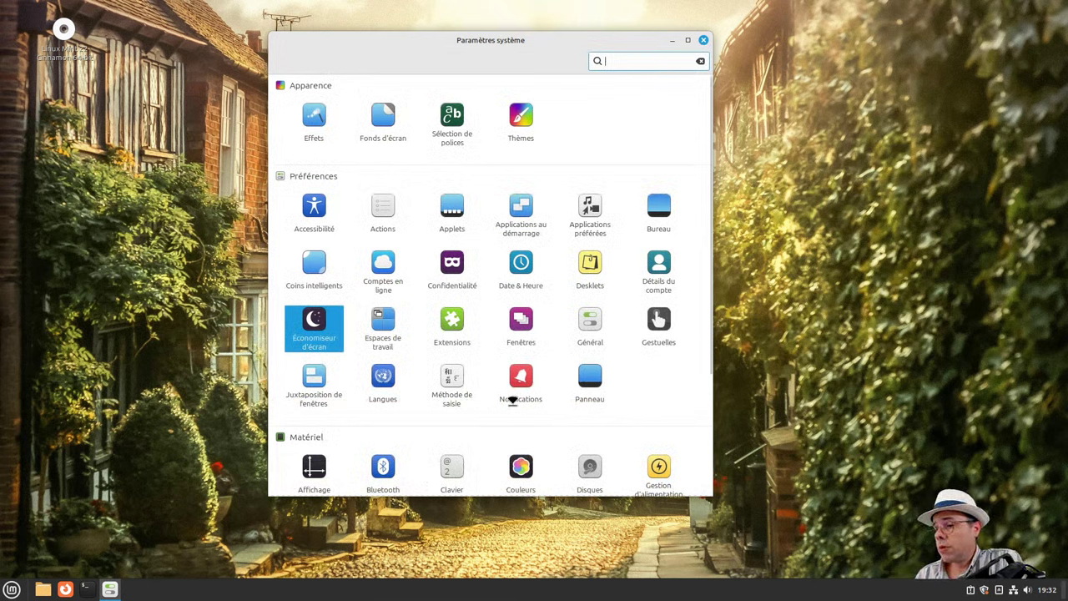
scroll(483, 420, down, 4)
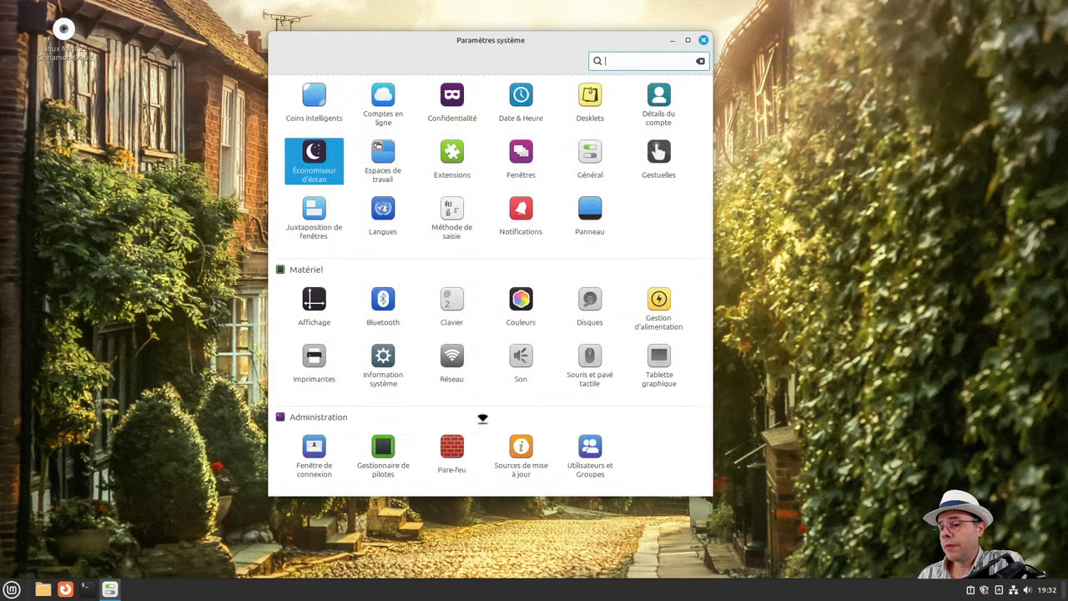
scroll(484, 418, up, 4)
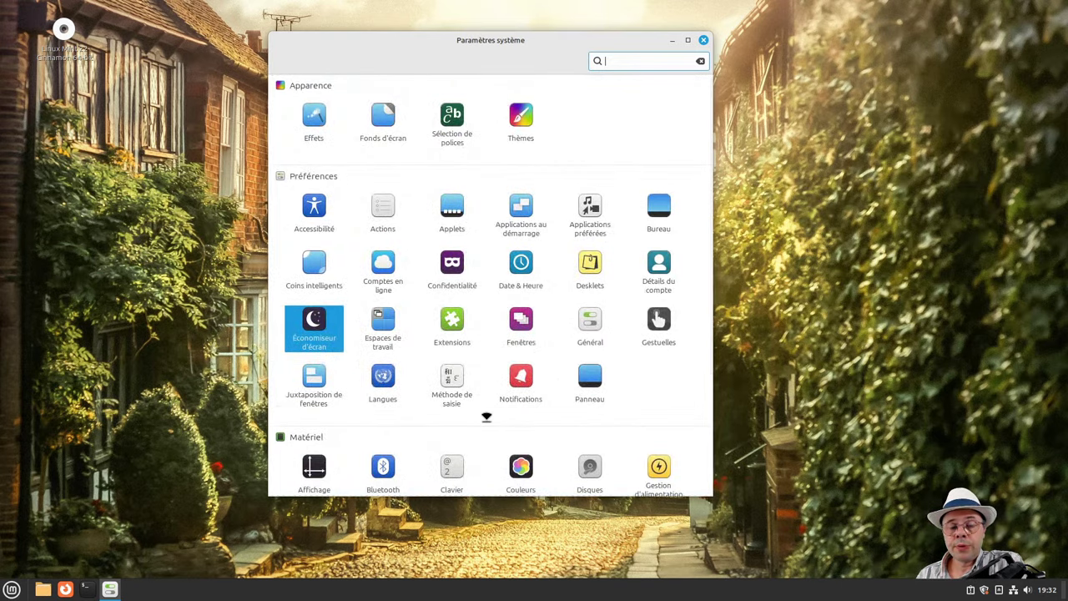
scroll(487, 417, down, 4)
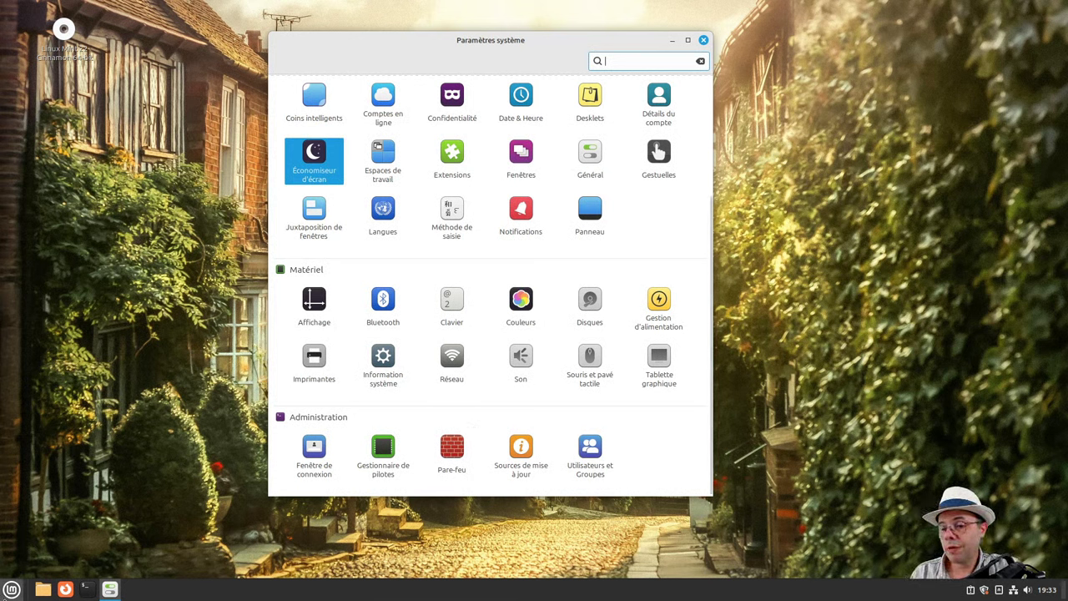
Launch Timeshift from the Administration applications and authenticate with the account password.
click(12, 589)
mouse_move(125, 445)
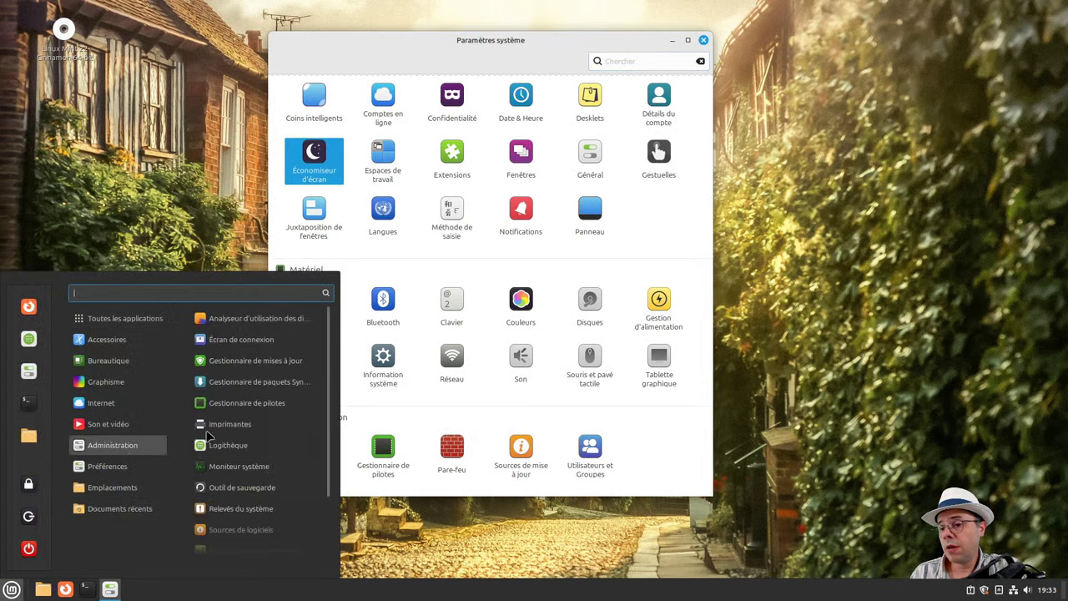
click(241, 521)
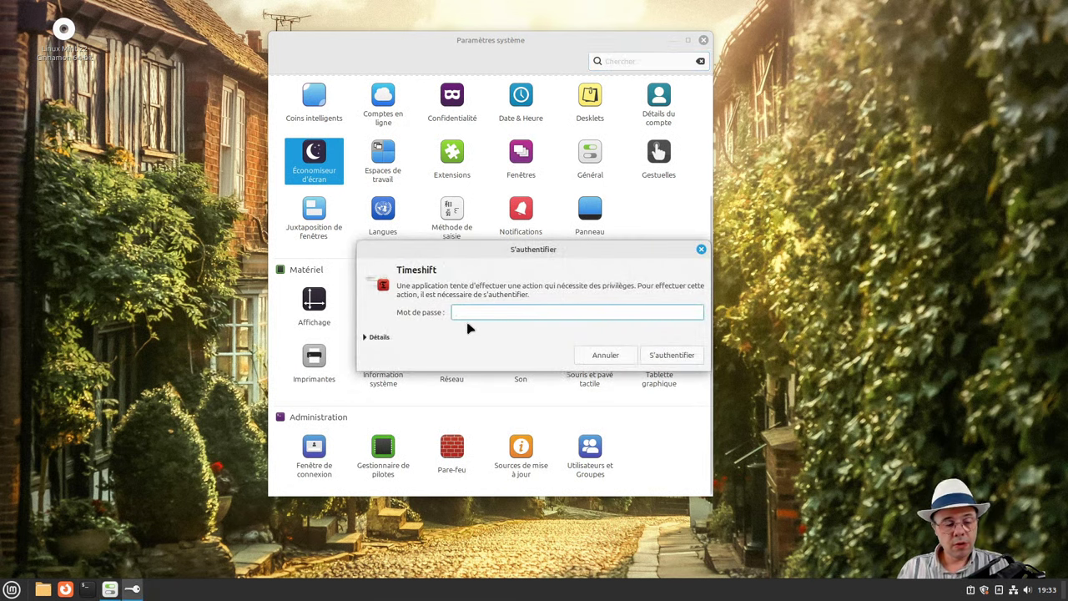
text(•)
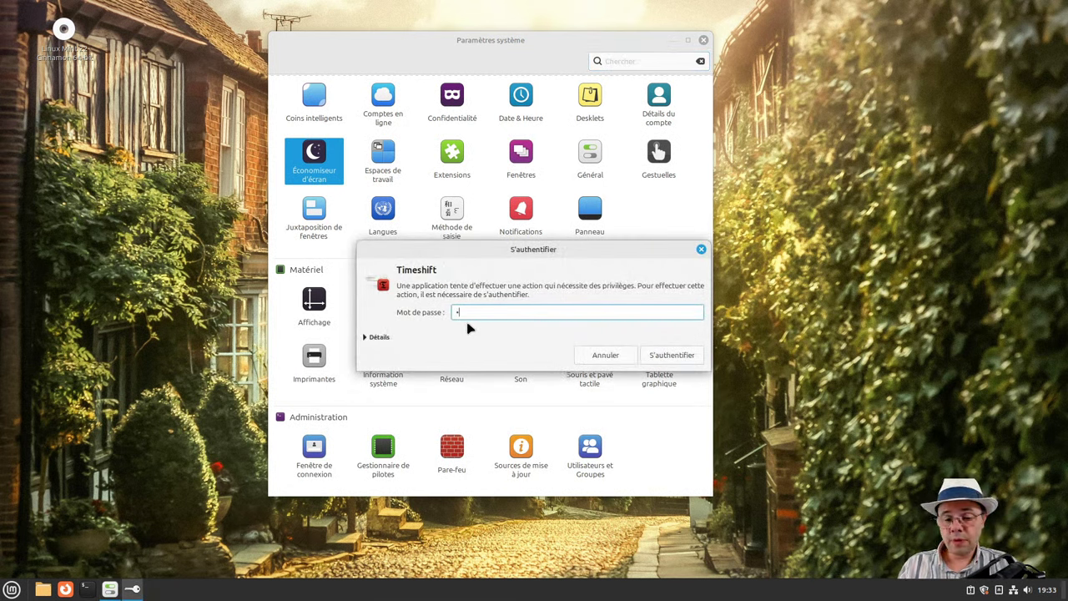
text(•••••)
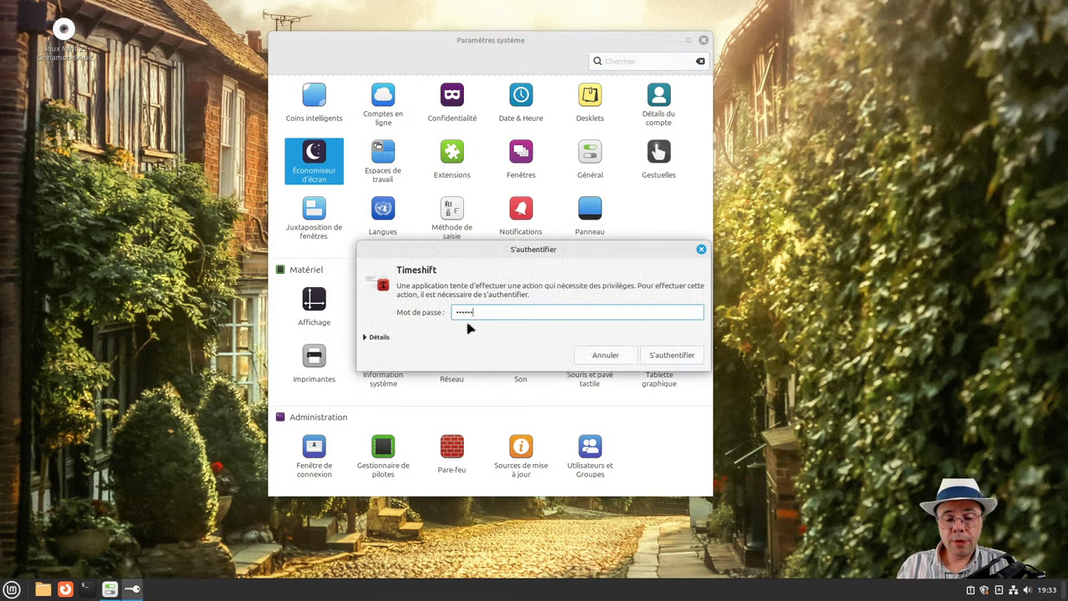
text(••)
key(Return)
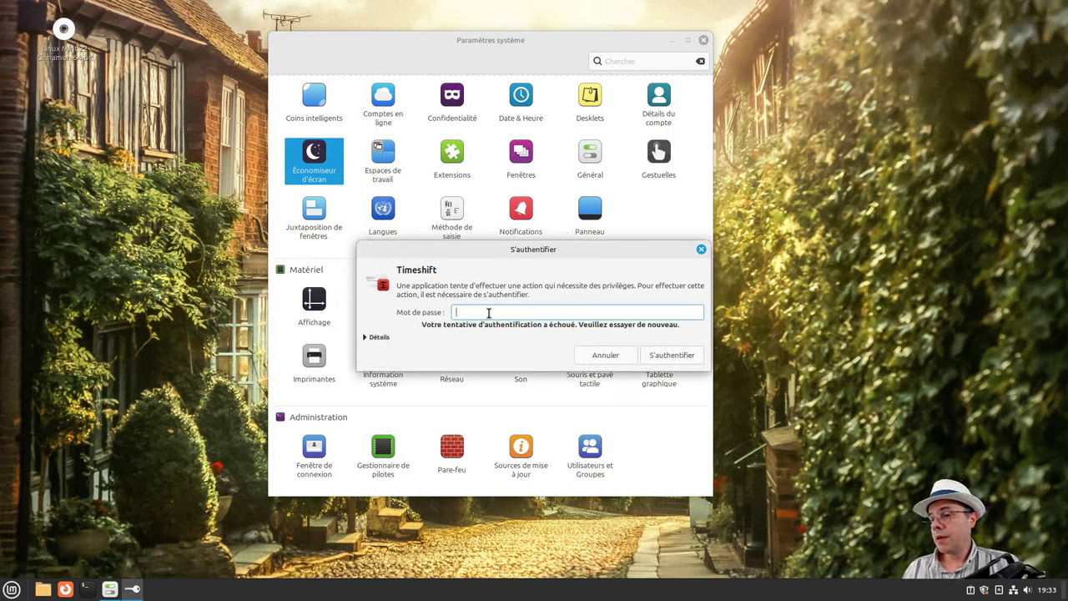
text(•••••••••)
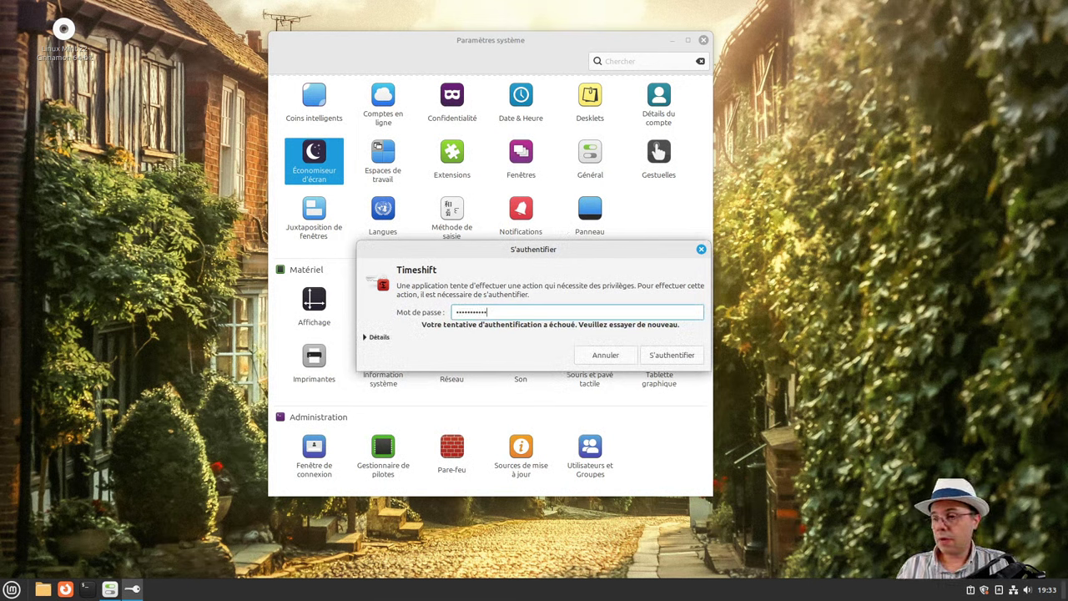
key(Return)
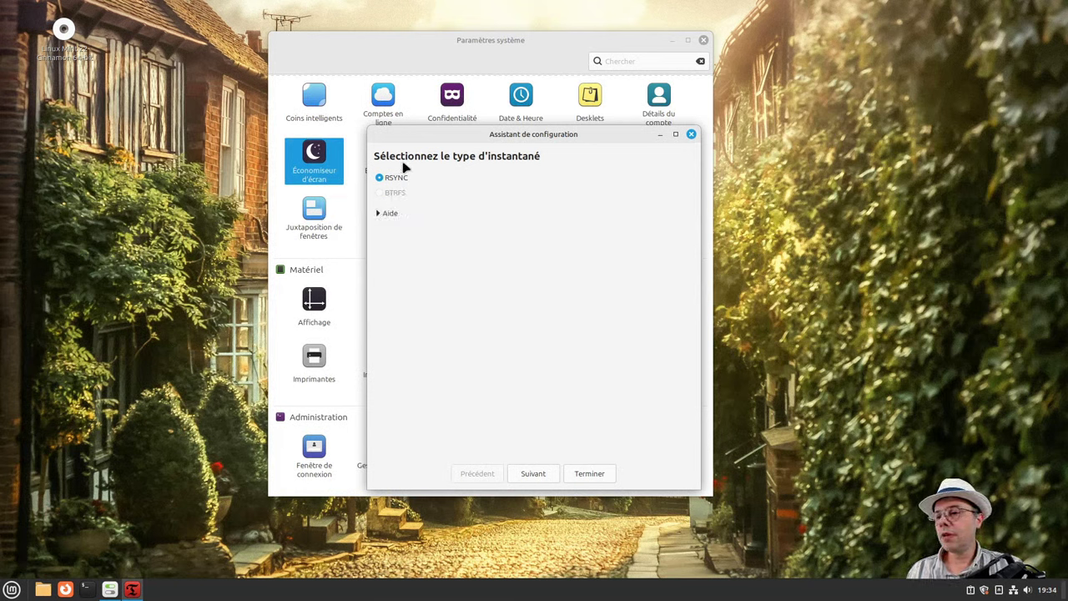
Move the snapshot assistant and update manager windows apart, and close the assistant and Timeshift without configuring snapshots.
drag(408, 136, 200, 42)
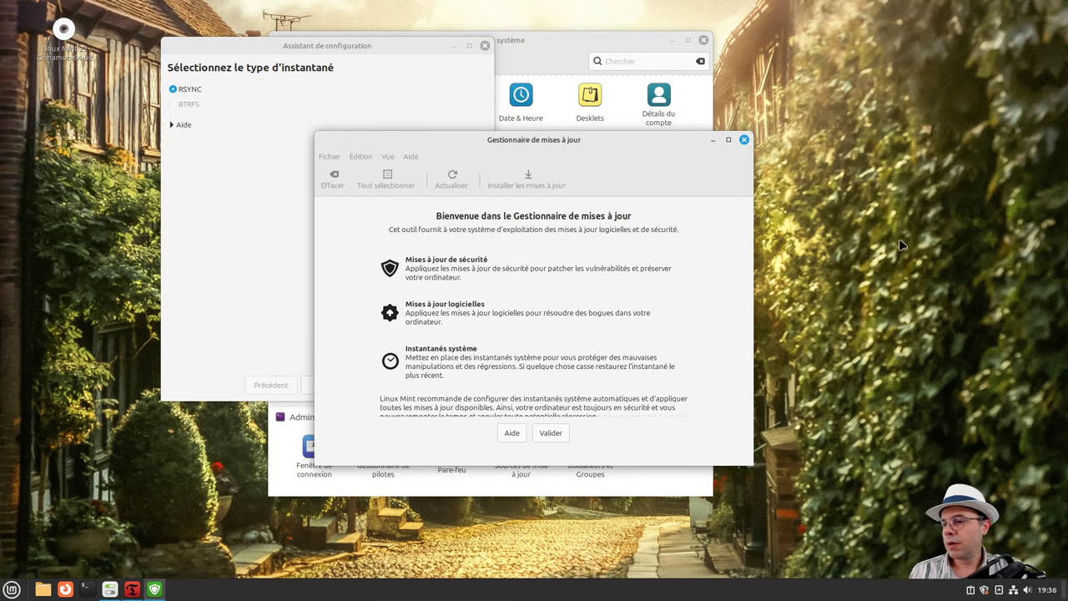
drag(475, 144, 553, 38)
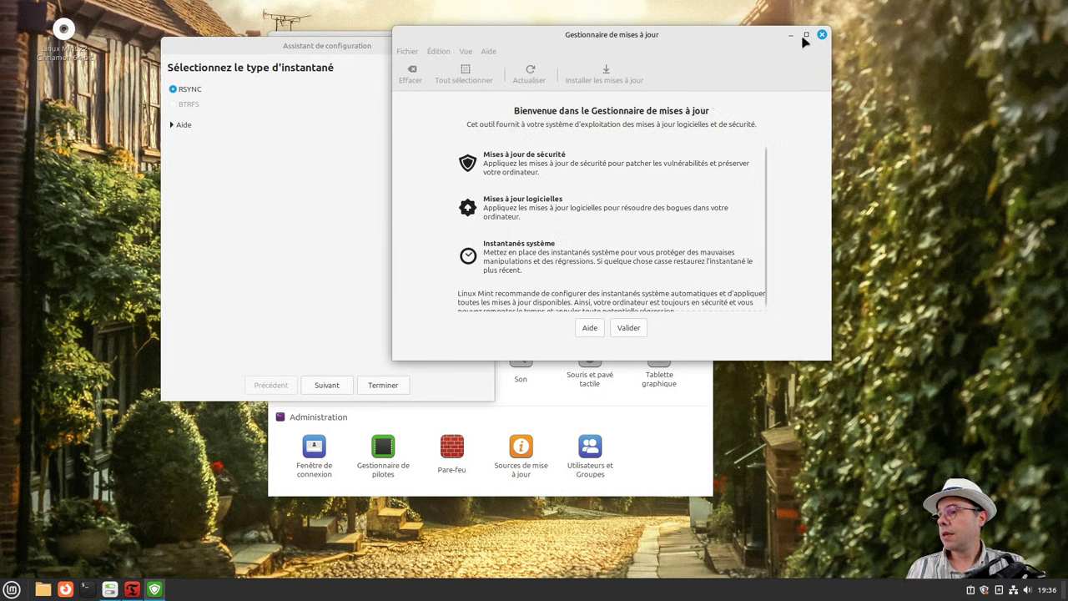
click(298, 203)
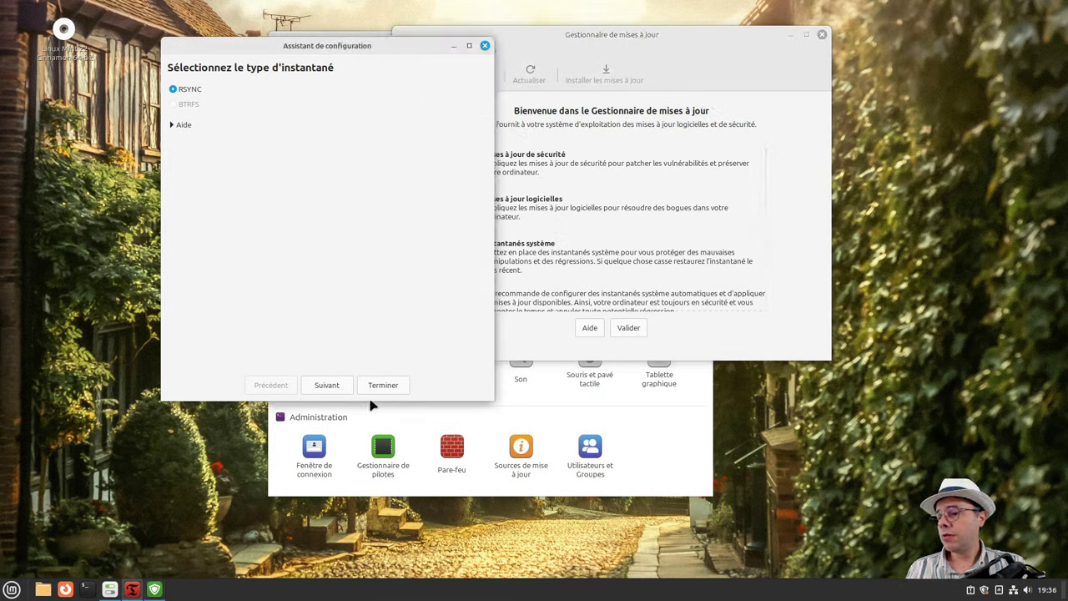
click(484, 46)
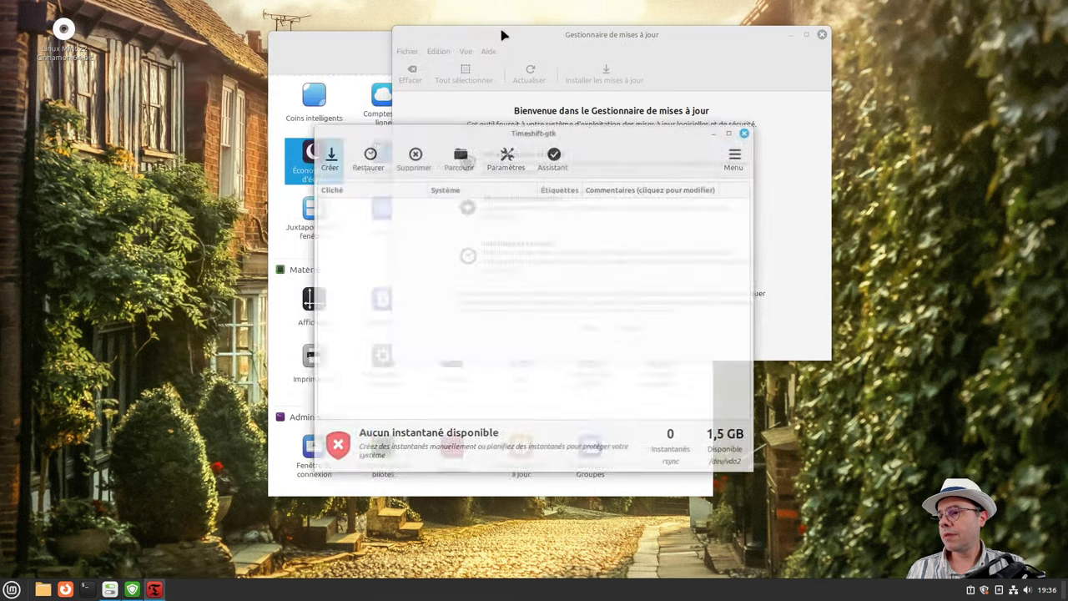
click(745, 132)
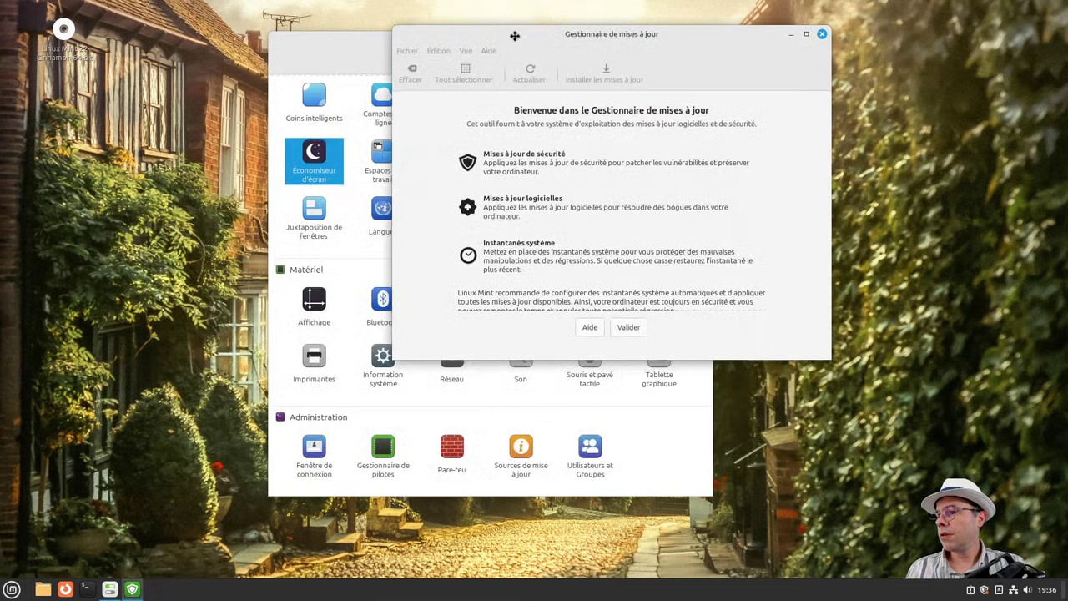
Reposition the update manager, accept its welcome page and select the Noyau Linux 6.8.0-39.39 update.
drag(515, 36, 206, 52)
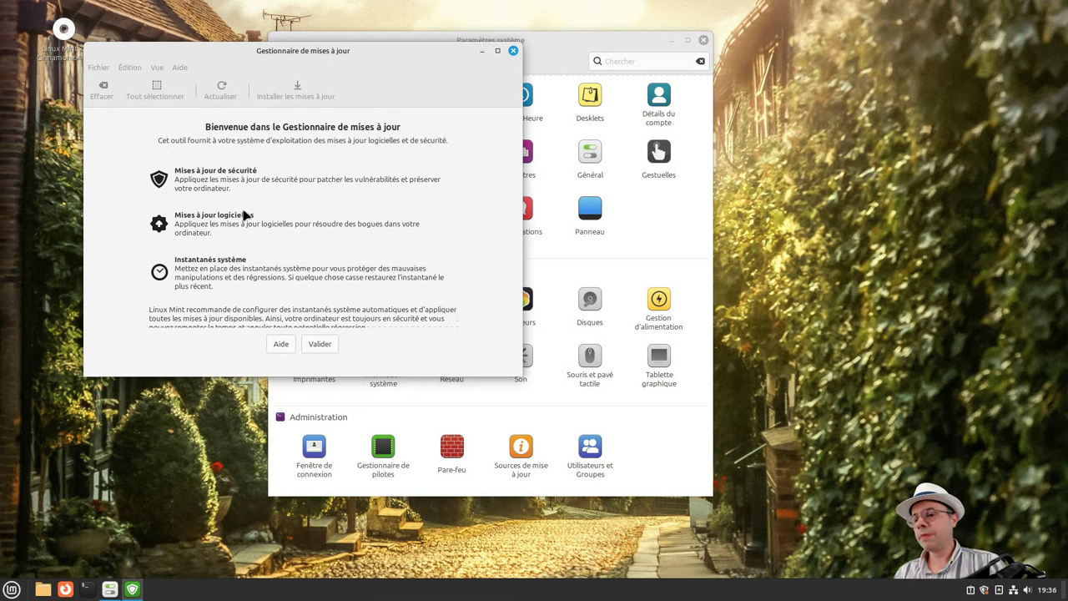
click(320, 345)
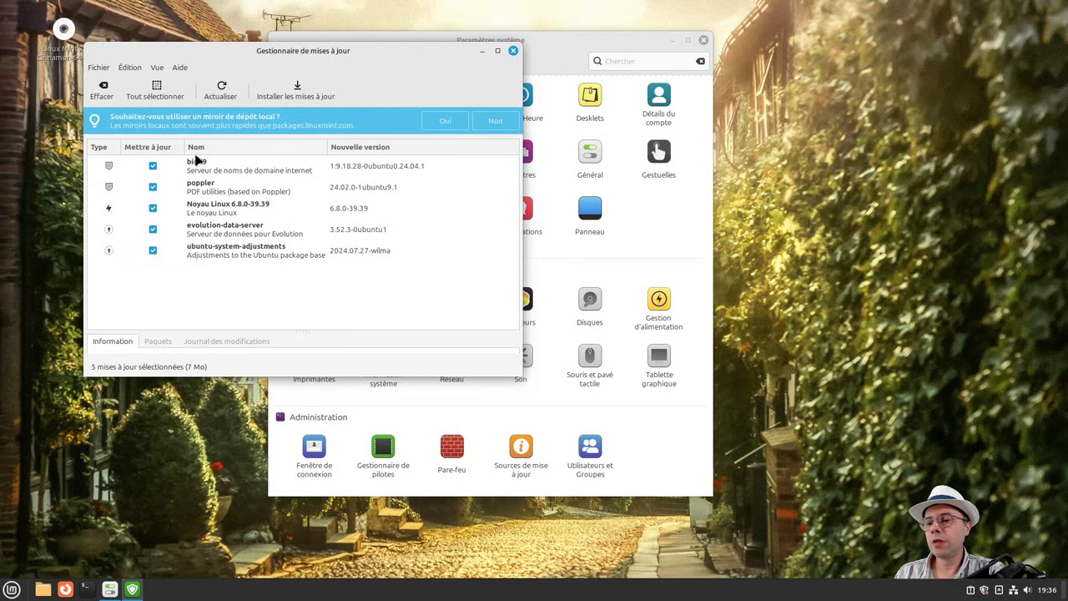
click(272, 204)
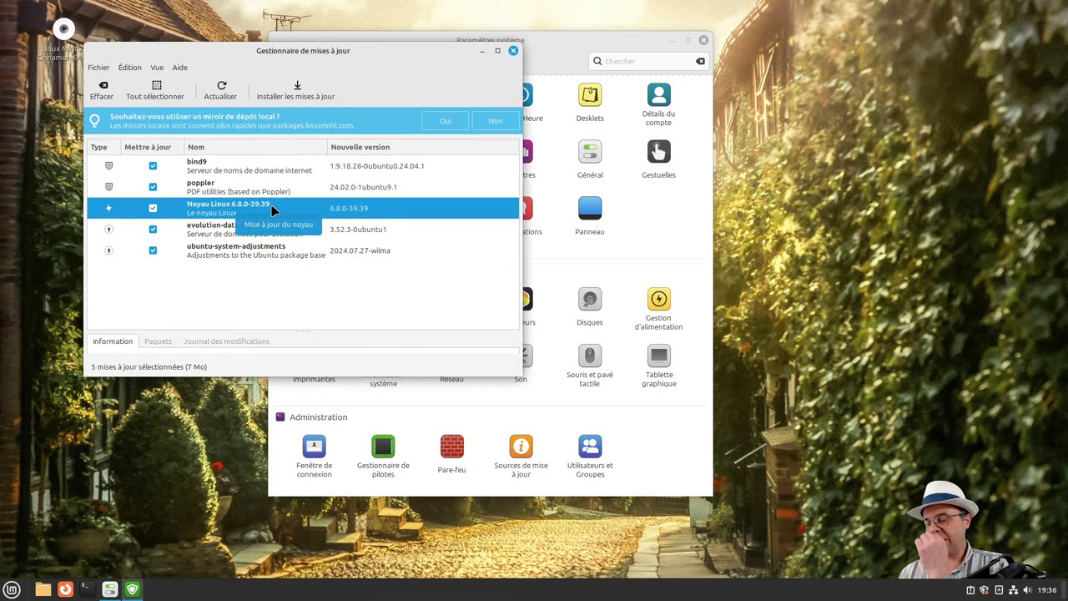
Open Sources de logiciels from the update manager and authenticate with the account password.
click(157, 67)
mouse_move(140, 70)
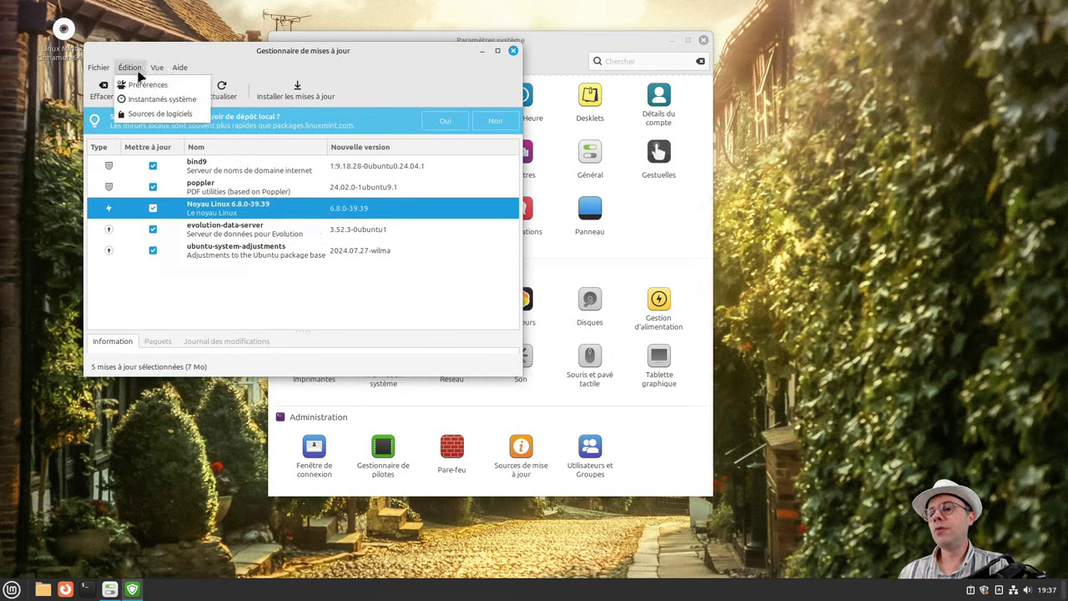
click(156, 115)
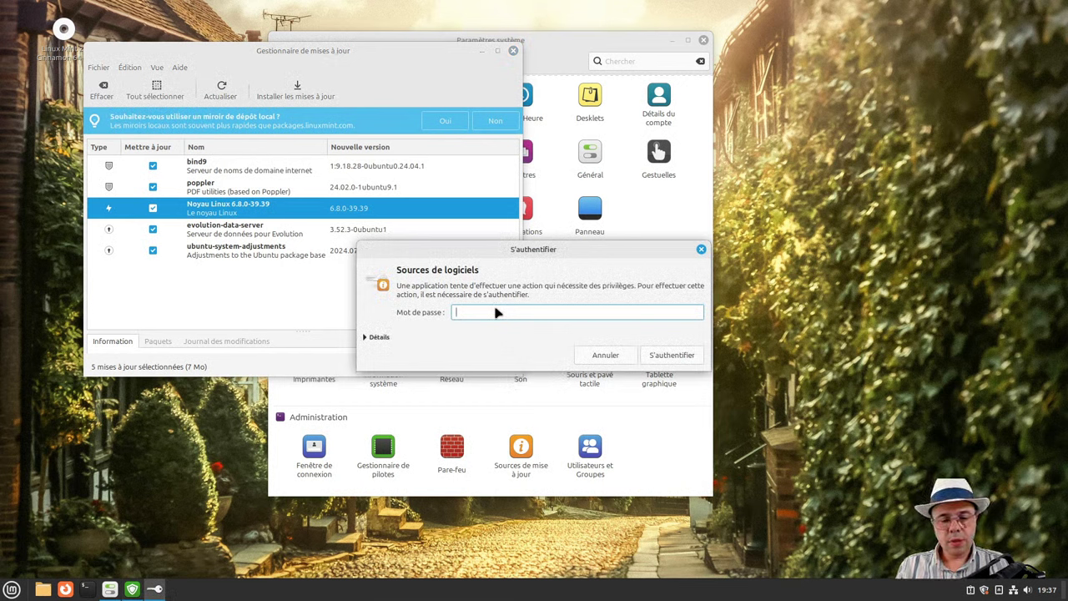
text(•••••••••)
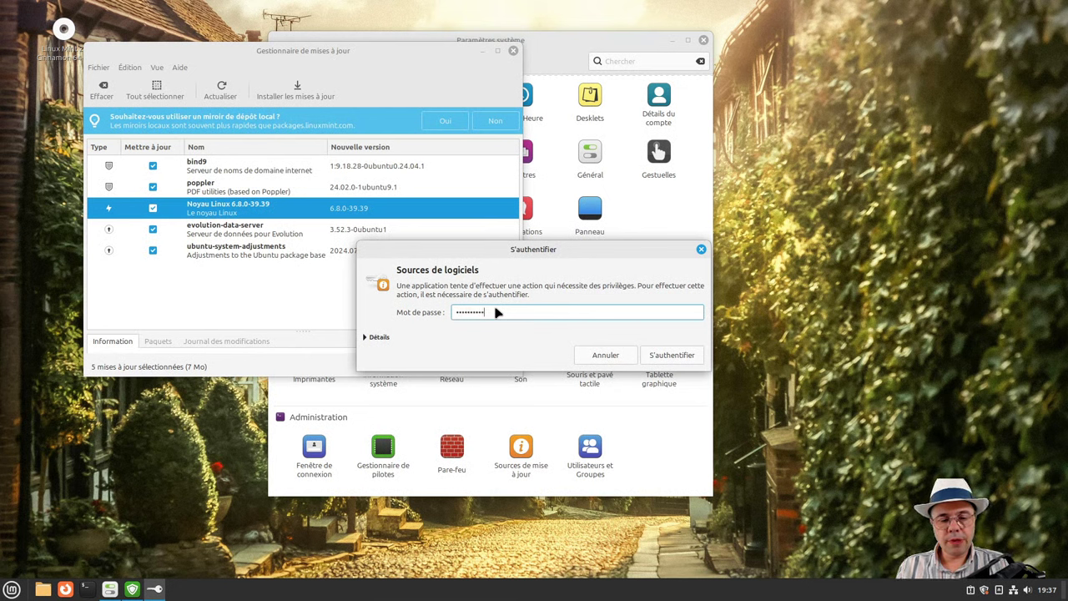
click(668, 356)
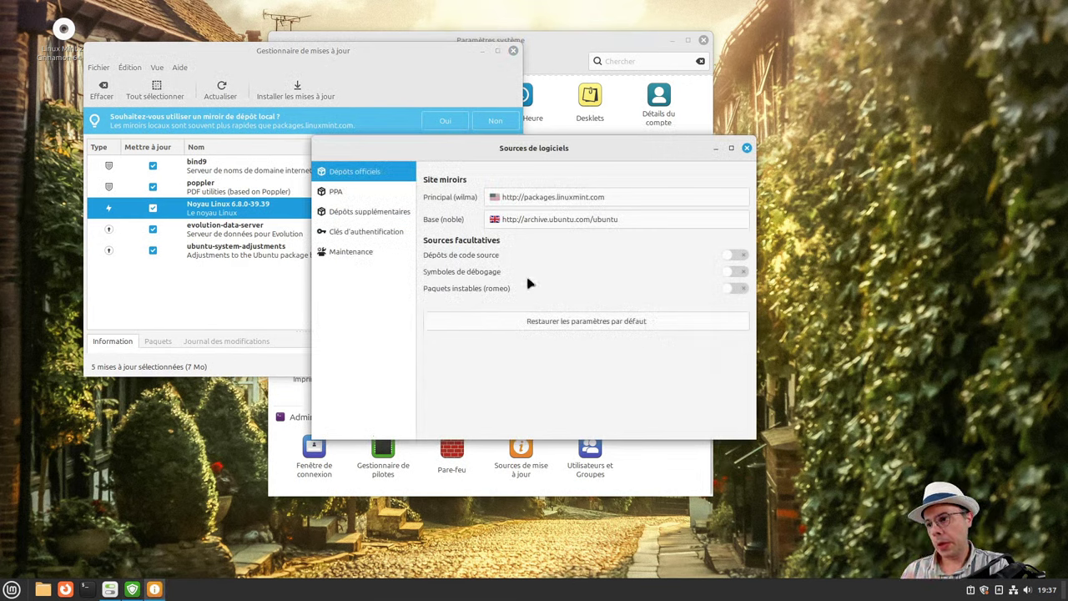
Set the main (wilma) repository mirror to the French cyberbits server.
click(516, 203)
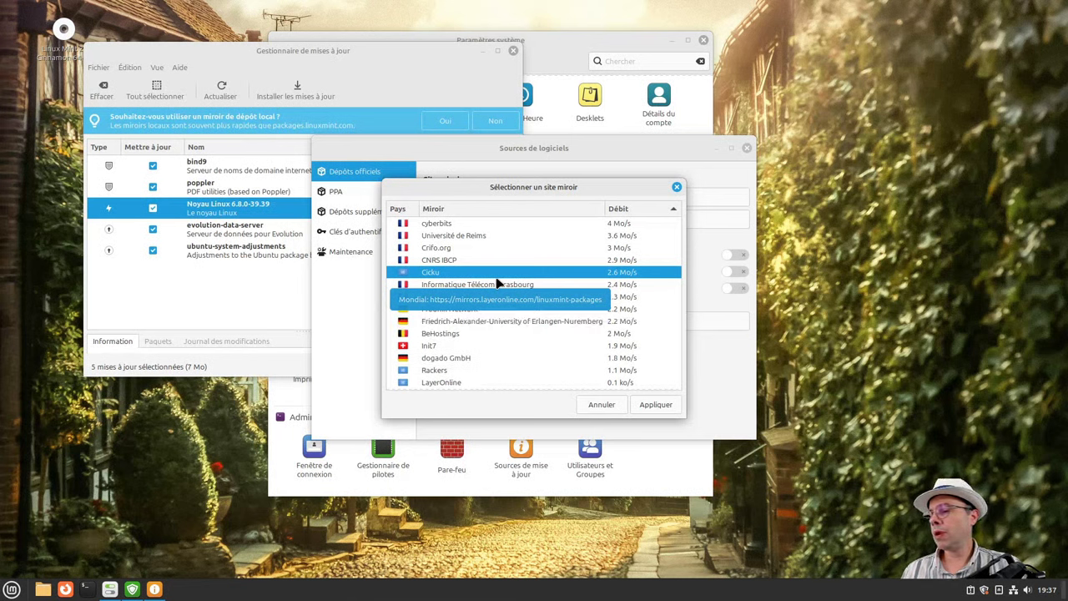
click(466, 224)
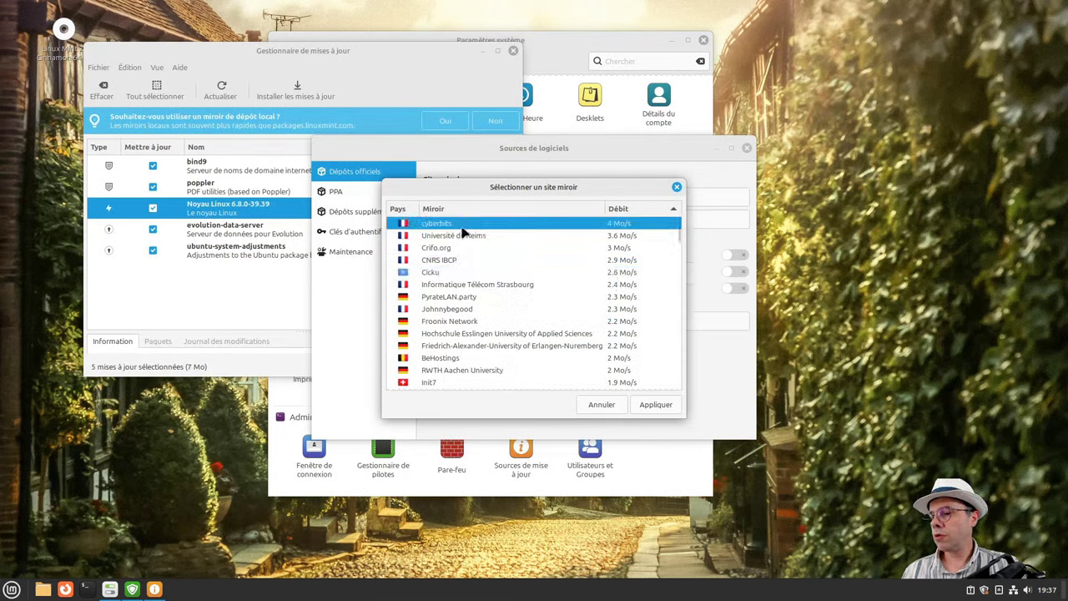
click(657, 406)
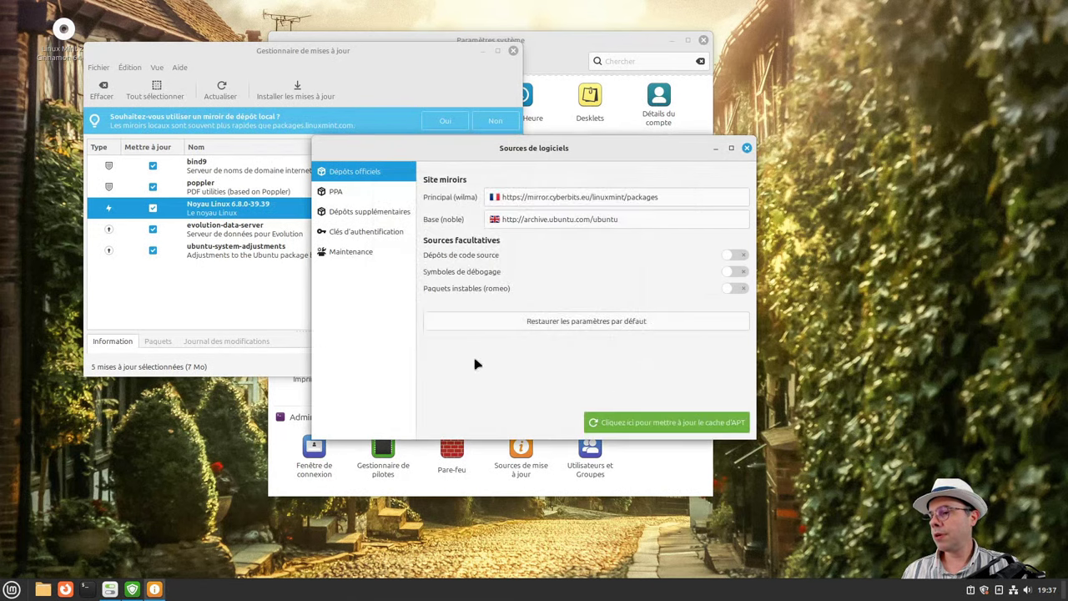
Set the base (noble) repository mirror to the French distrib-coffee.ipsl.jussieu.fr server and update the APT cache.
click(516, 224)
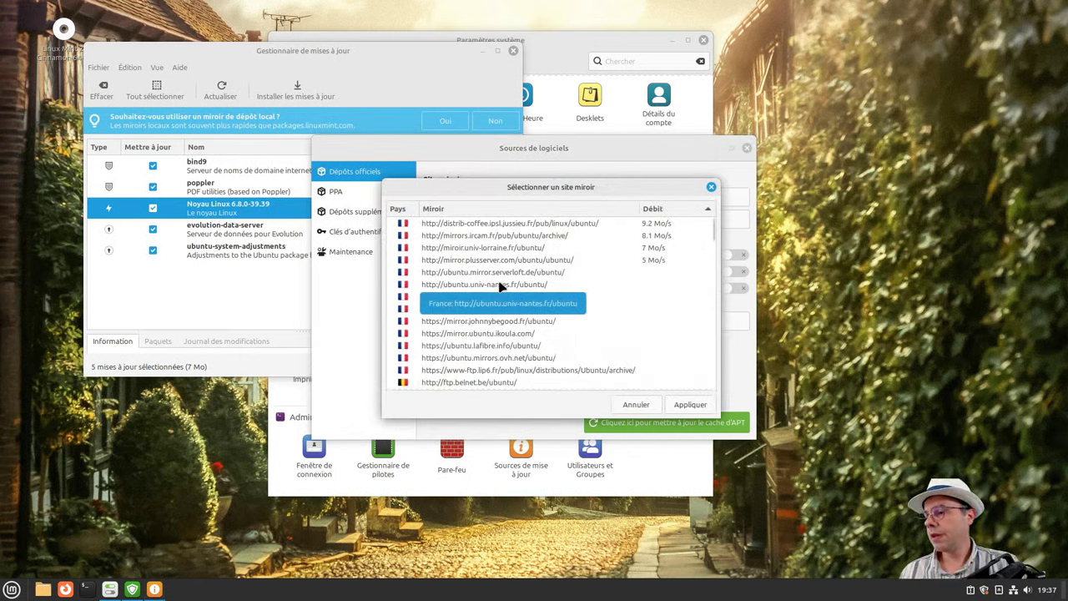
click(500, 224)
click(689, 405)
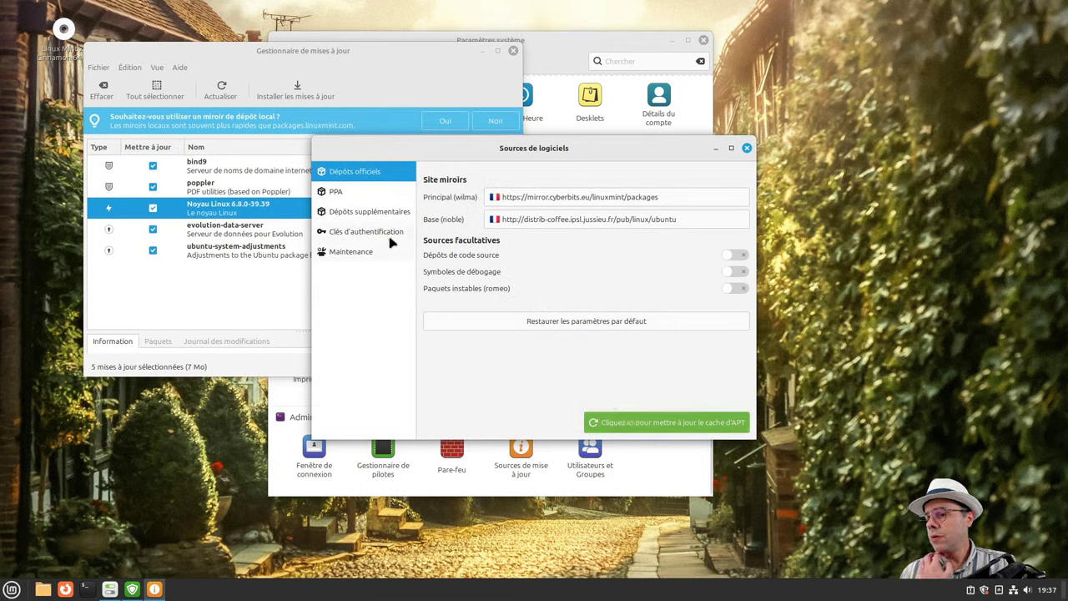
click(626, 425)
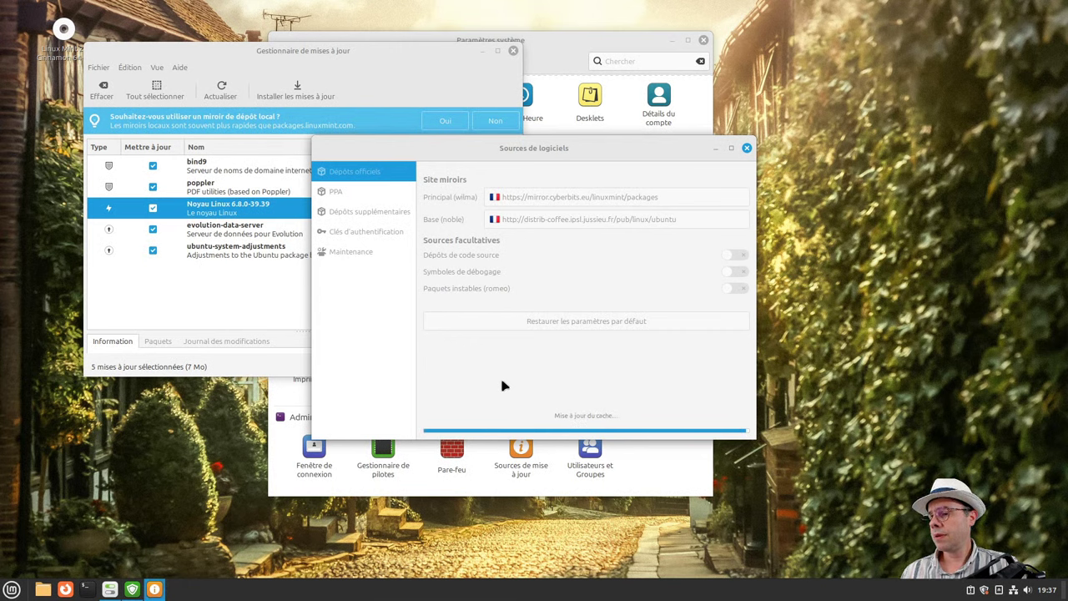
View the additional repositories and maintenance options in Sources de logiciels, and close its window.
click(373, 214)
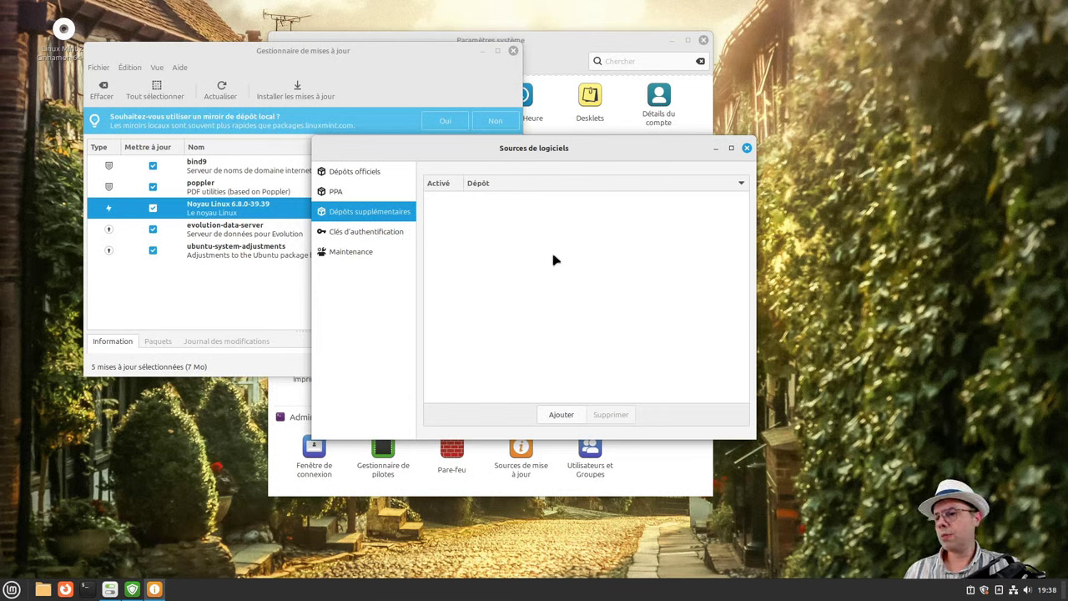
click(381, 250)
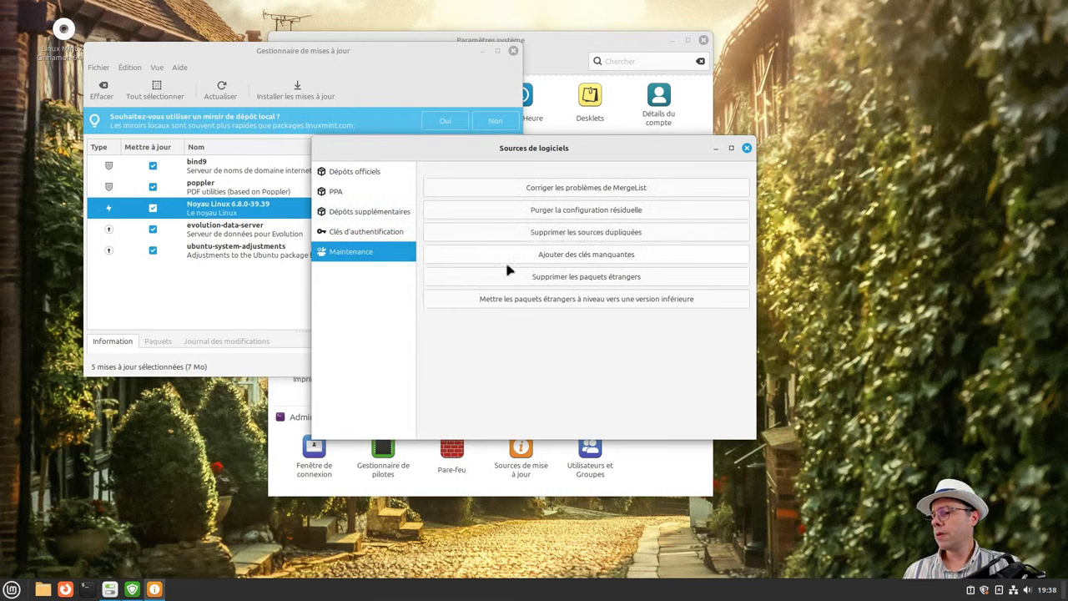
click(747, 148)
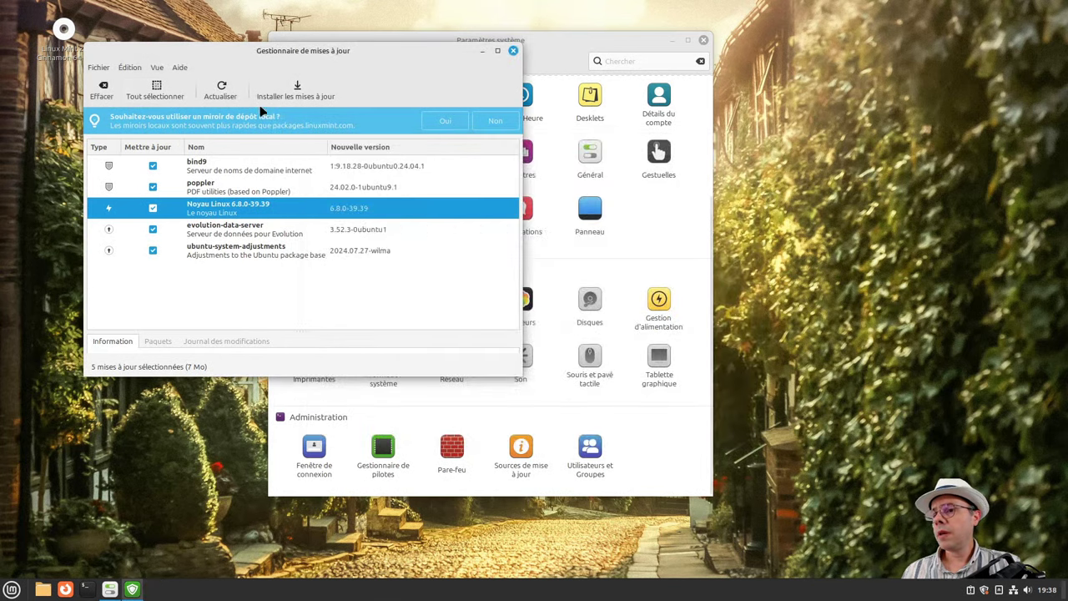
Open the update manager's preferences and review the general options, package and automation settings.
click(134, 72)
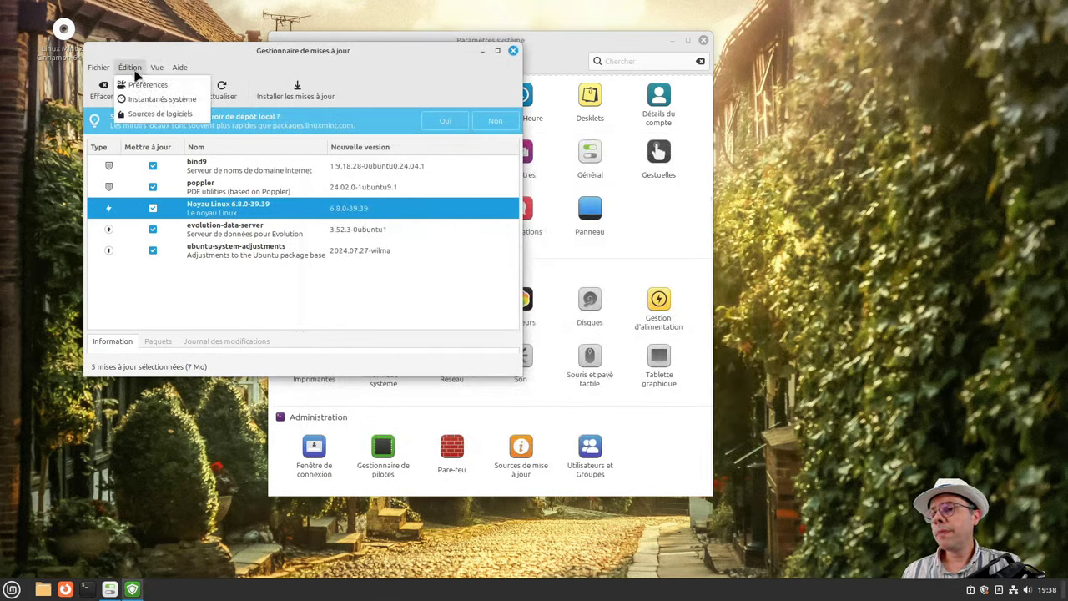
click(148, 70)
click(146, 70)
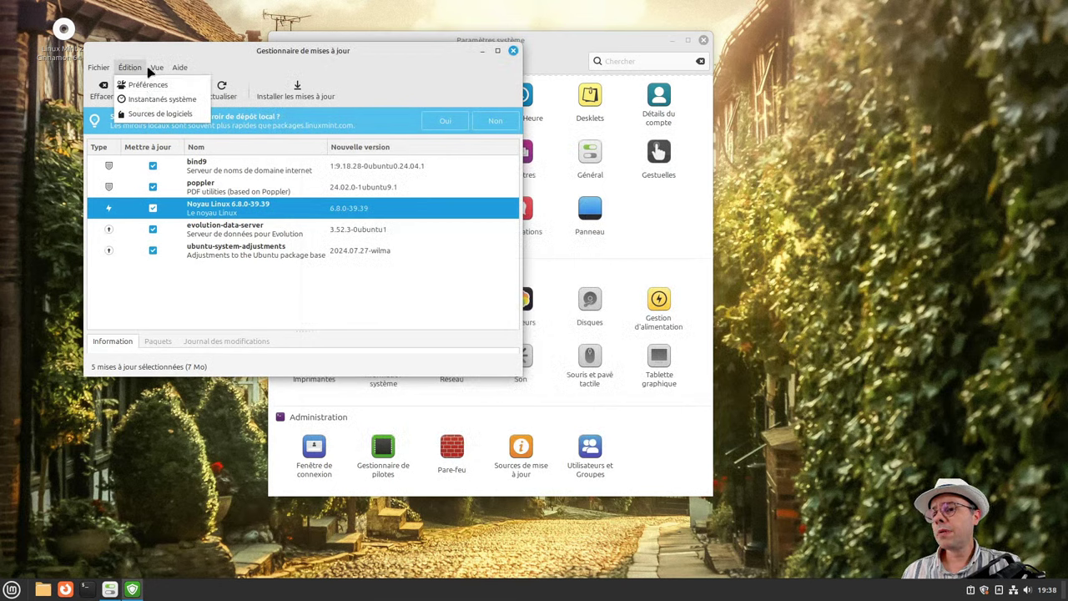
mouse_move(159, 68)
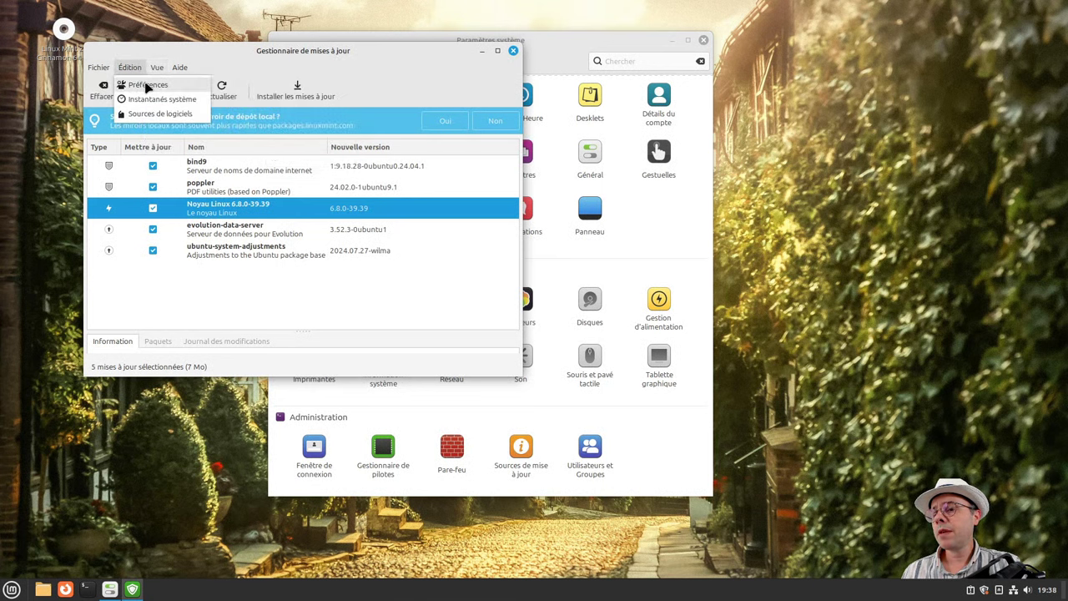
click(146, 86)
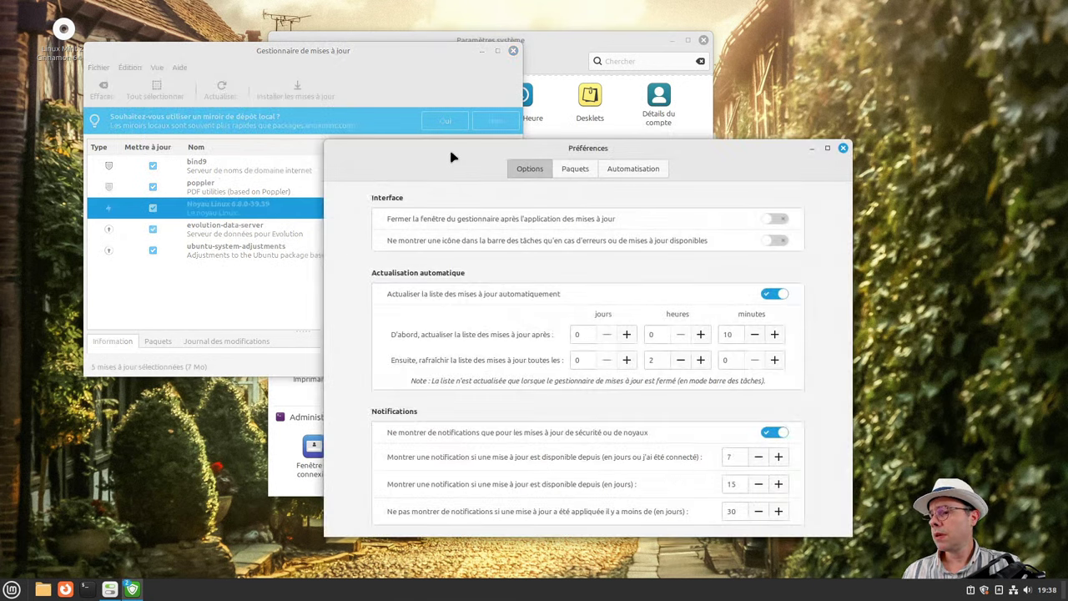
drag(451, 157, 328, 142)
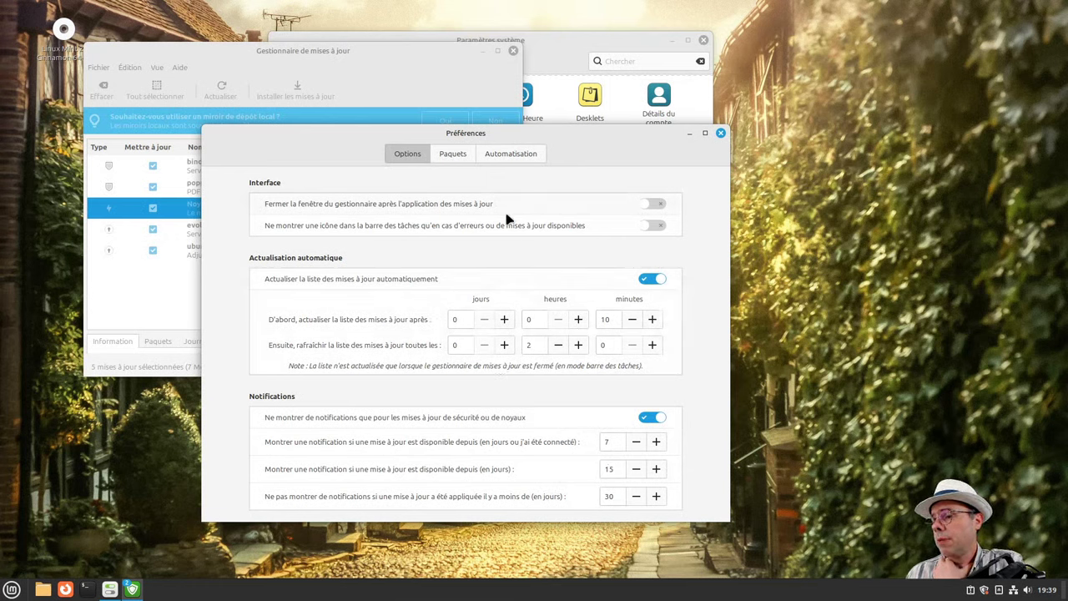
click(451, 157)
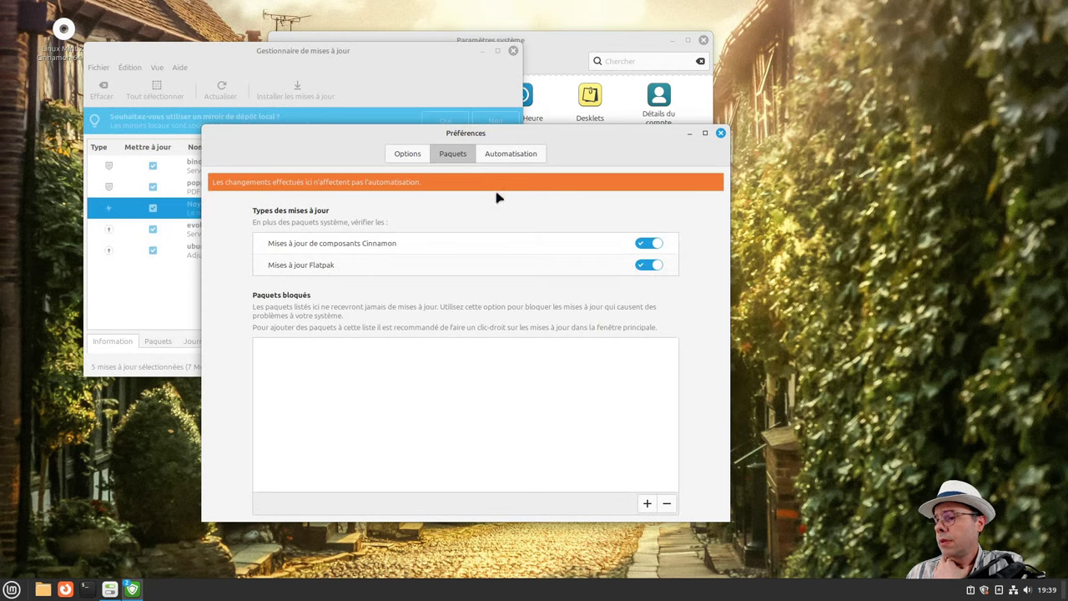
click(505, 158)
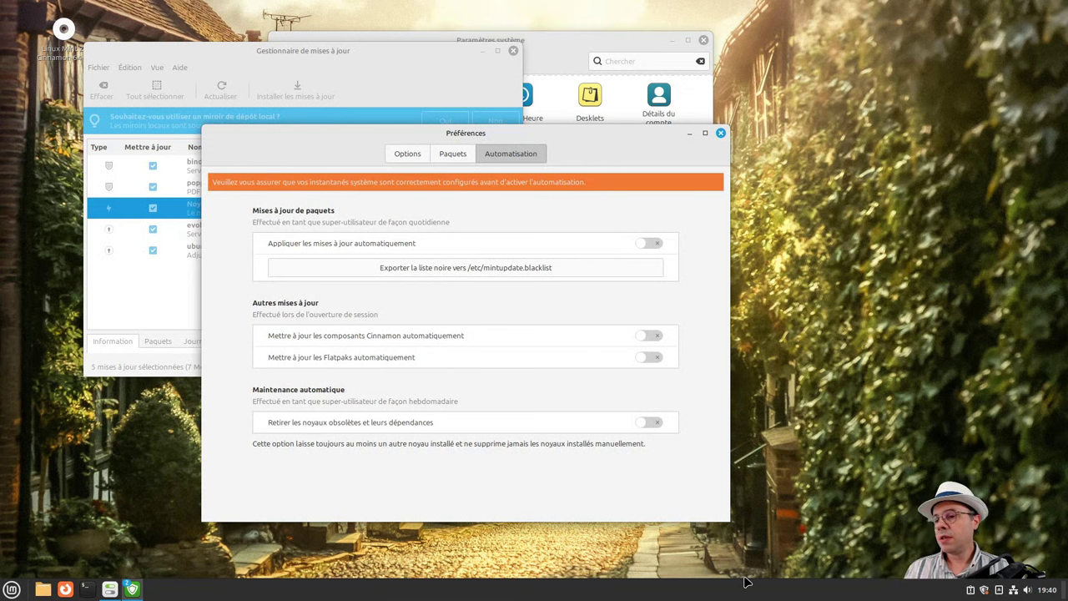
Move the preferences and update manager windows apart, close the preferences and bring Paramètres système to the front.
drag(350, 133, 490, 131)
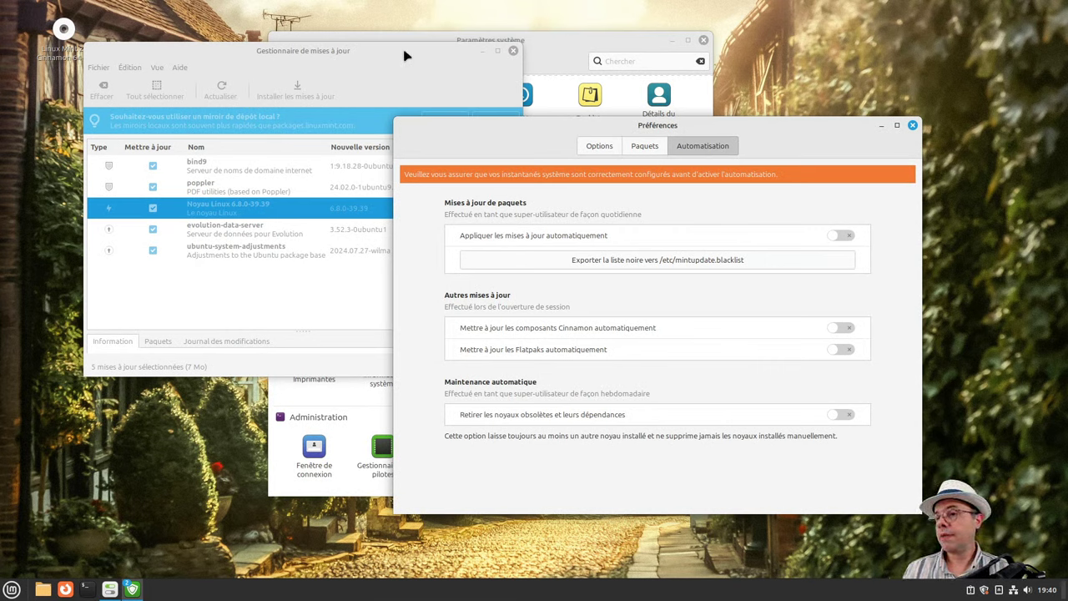
drag(405, 50, 350, 33)
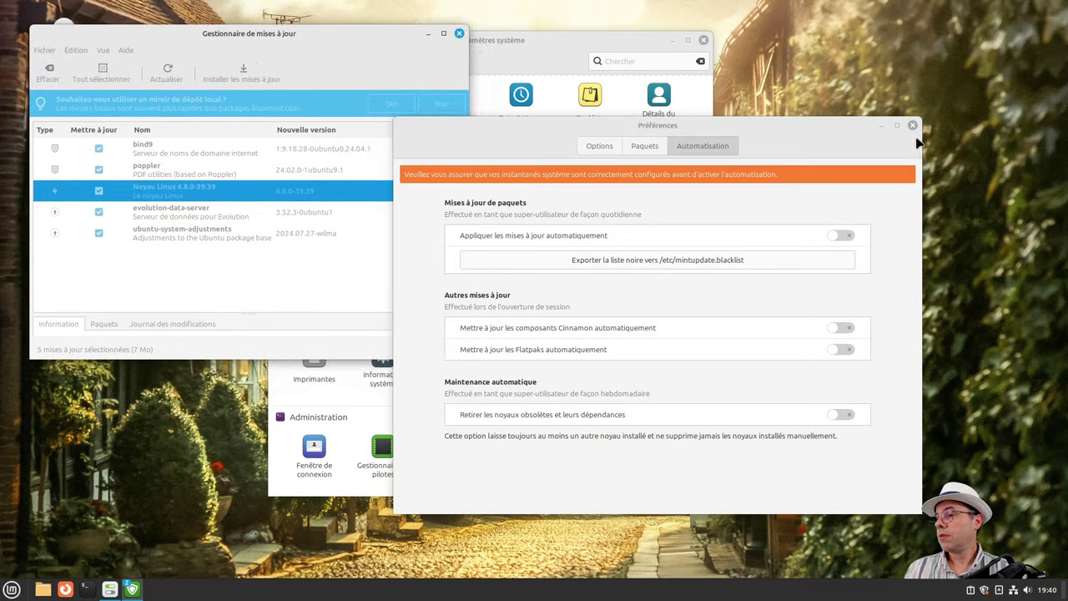
click(601, 150)
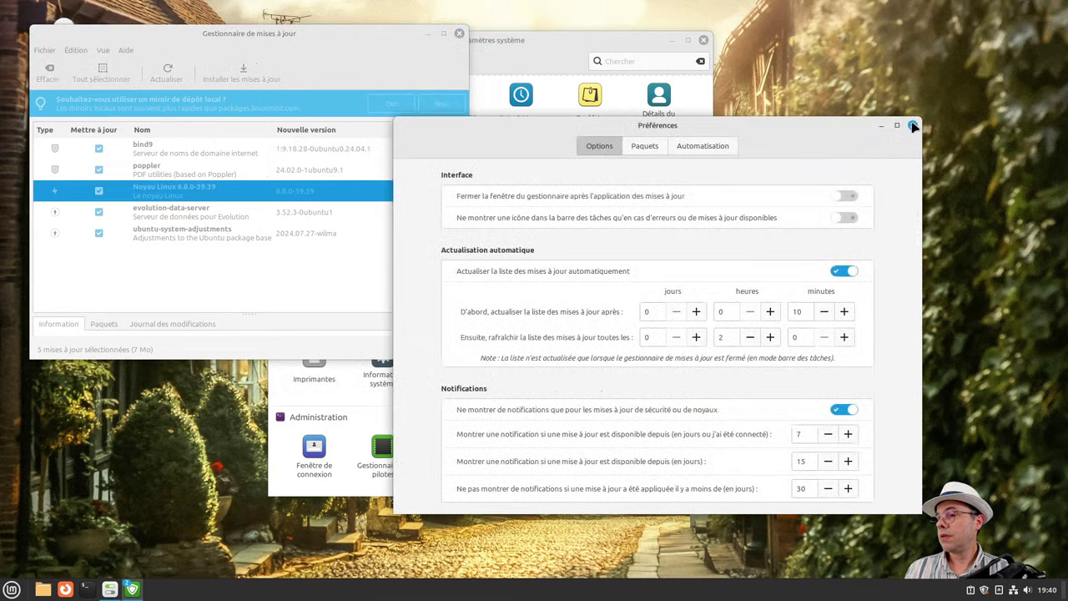
click(912, 125)
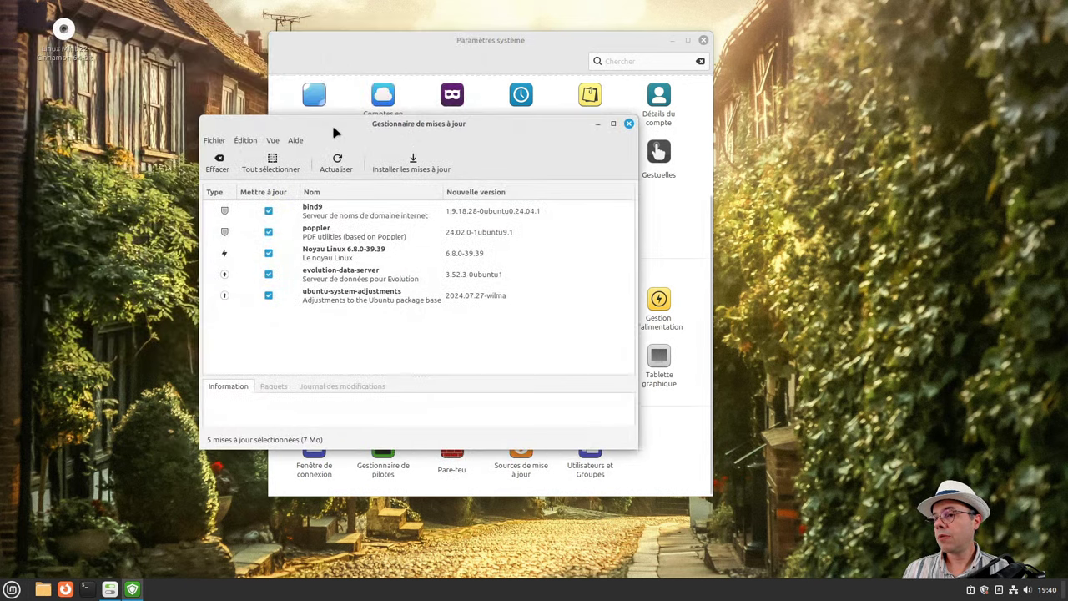
click(484, 40)
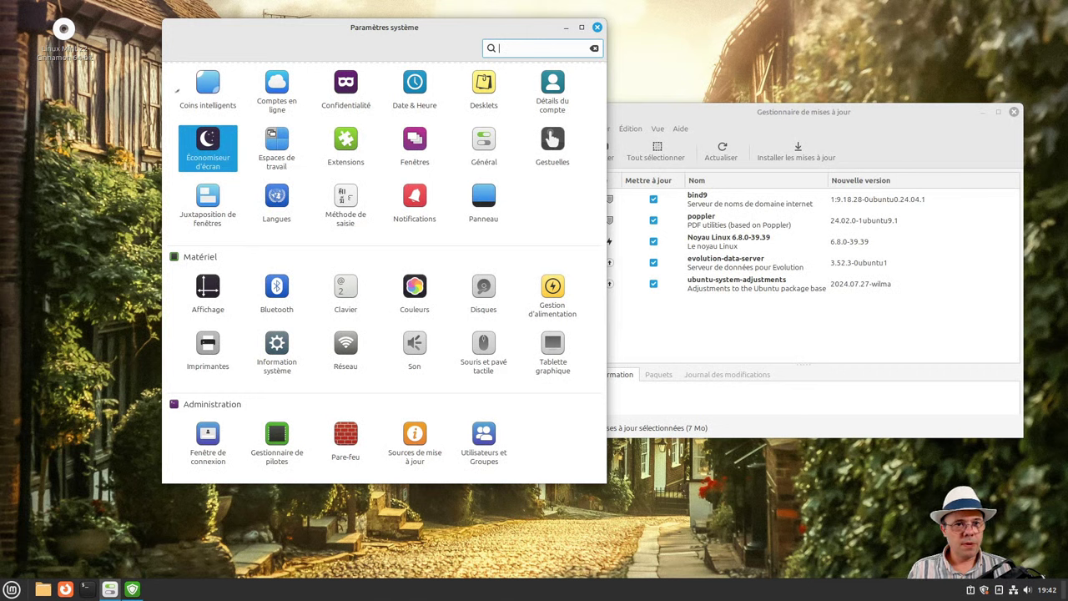
drag(177, 90, 204, 73)
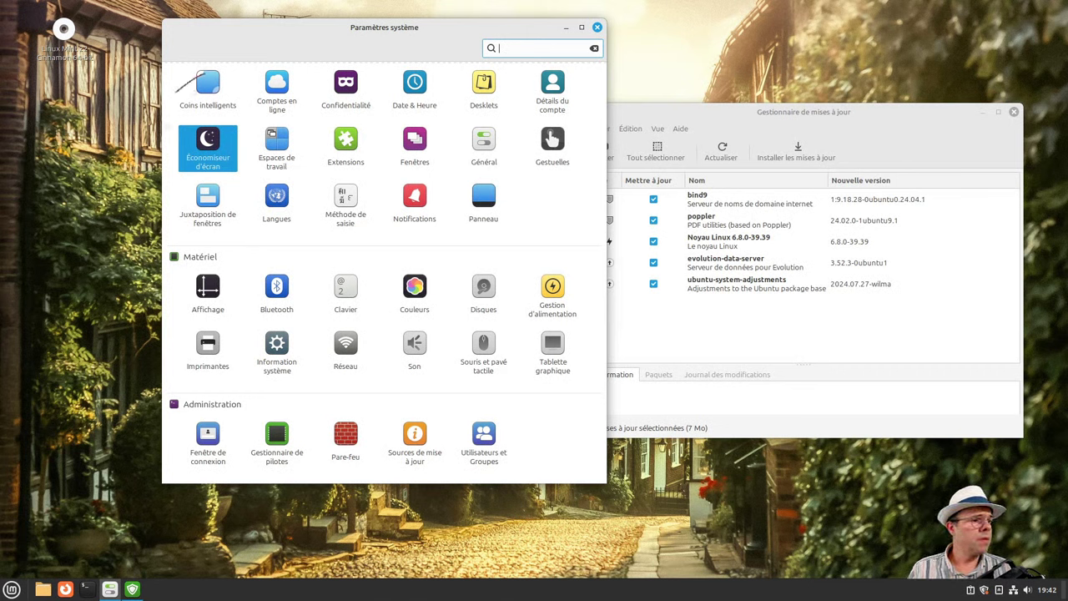
drag(149, 154, 269, 74)
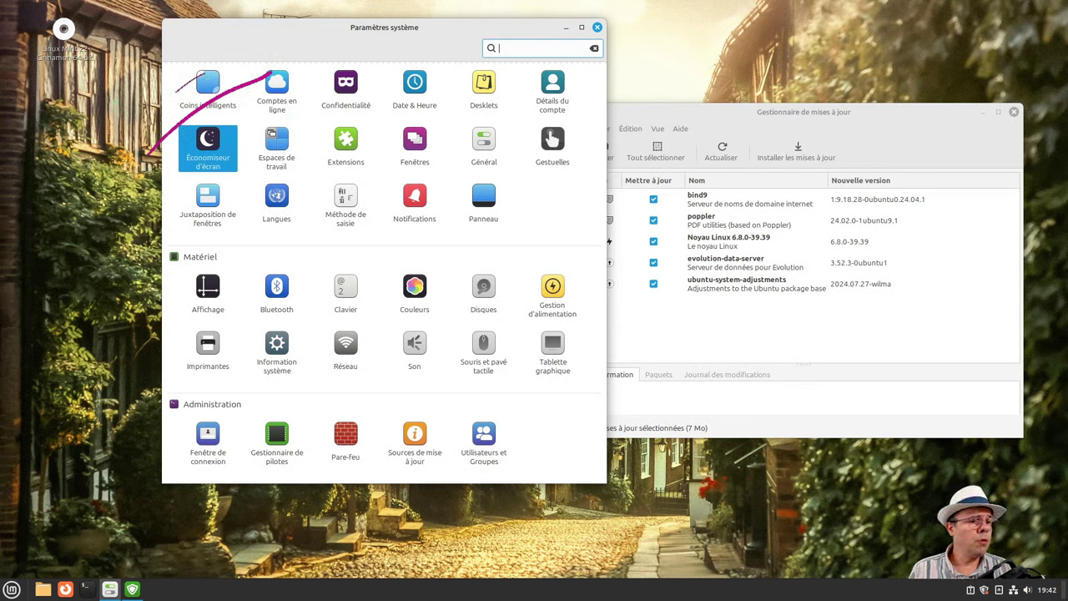
mouse_move(618, 205)
mouse_down()
mouse_move(597, 260)
mouse_move(622, 231)
mouse_up()
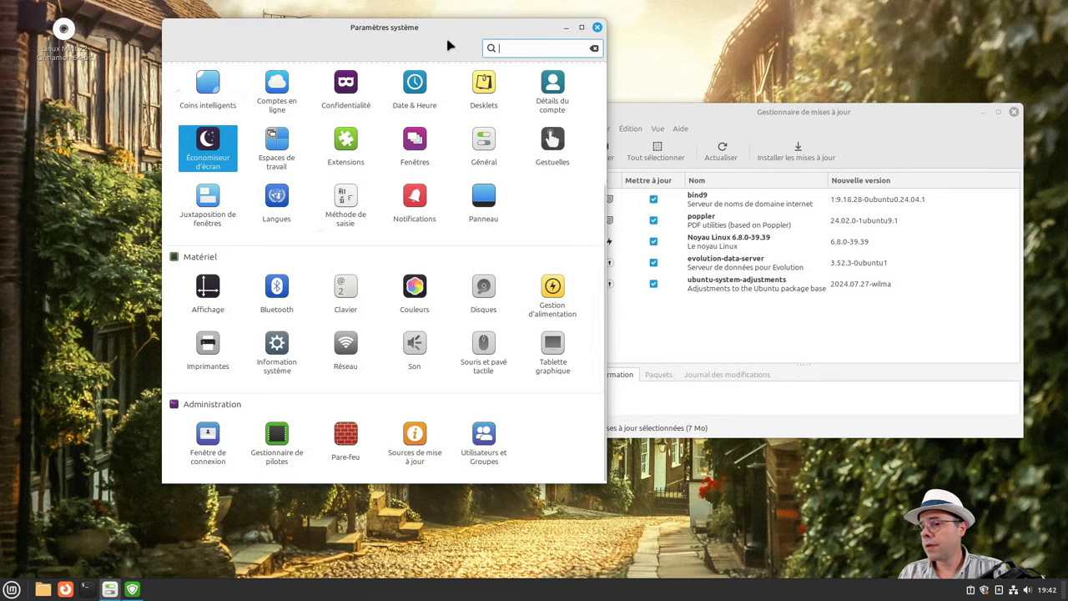
Look through the system settings categories, view the Espaces de travail options and return to the overview.
scroll(392, 266, up, 4)
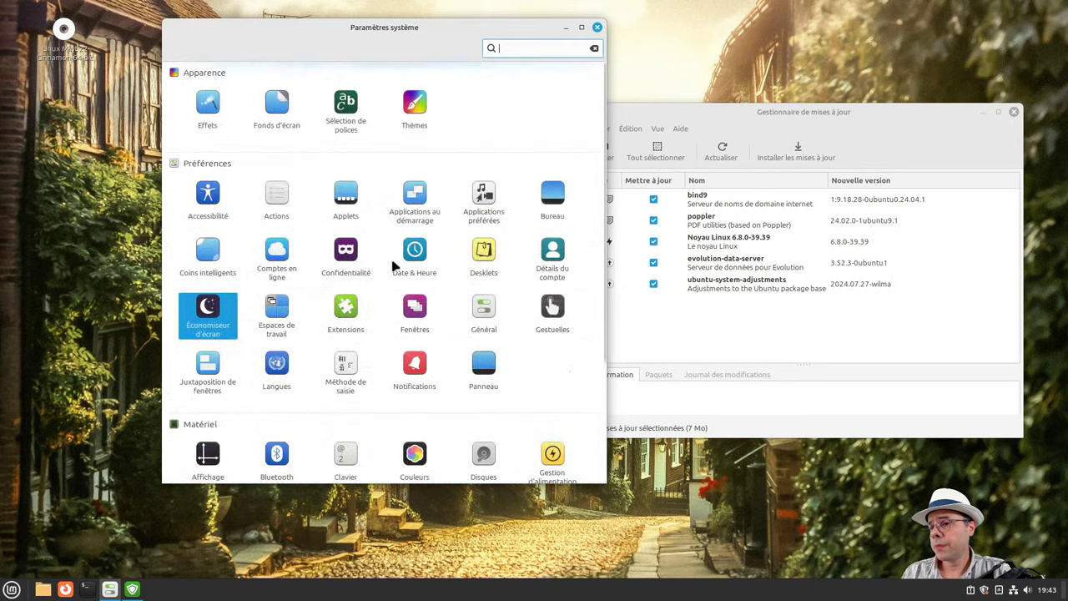
scroll(392, 265, down, 4)
scroll(392, 265, up, 1)
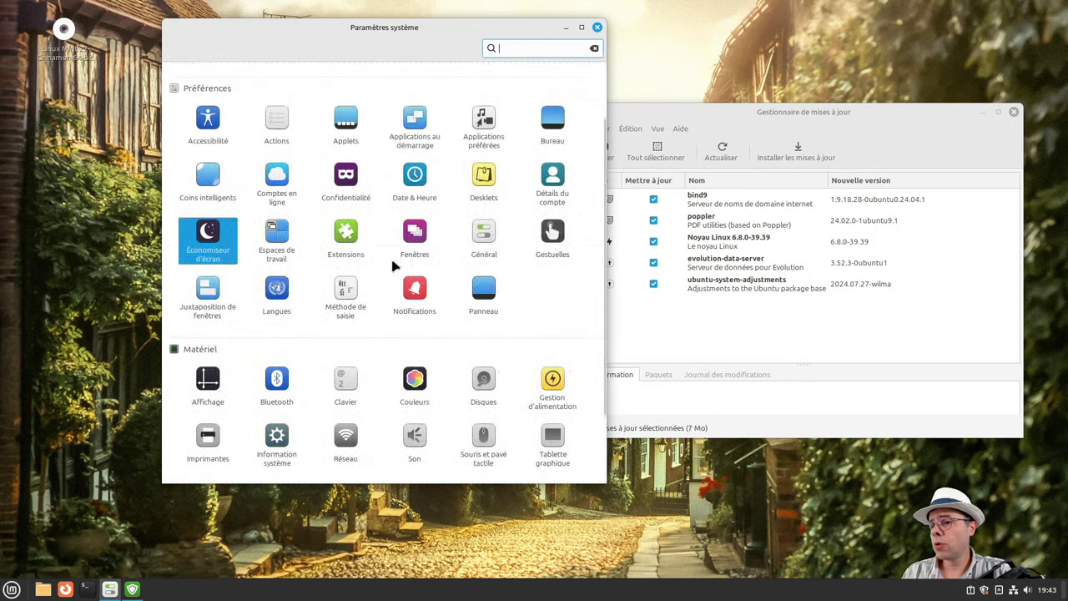
scroll(395, 266, up, 2)
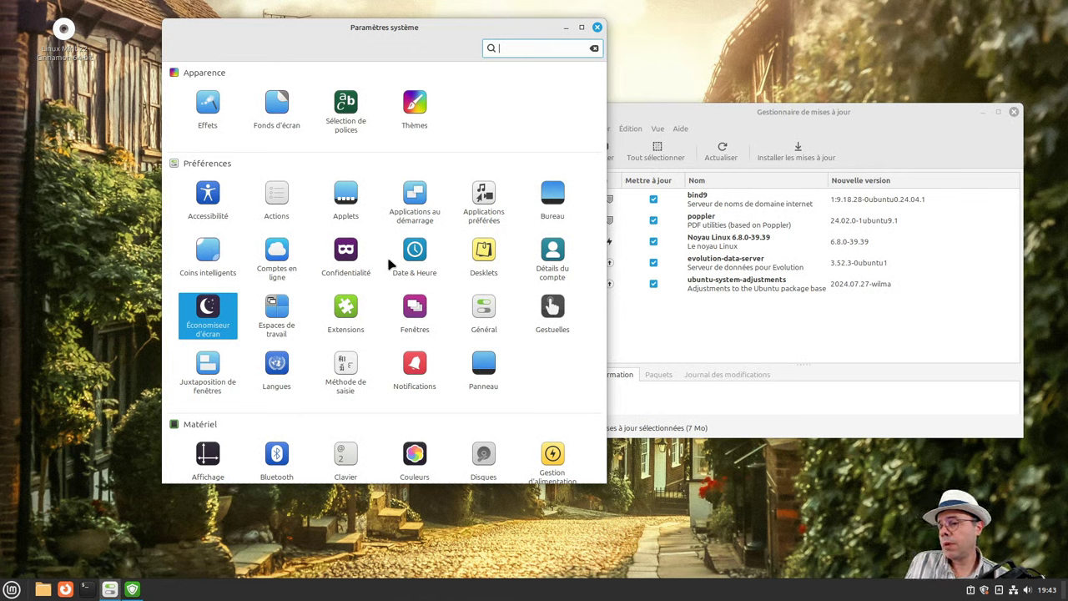
click(278, 319)
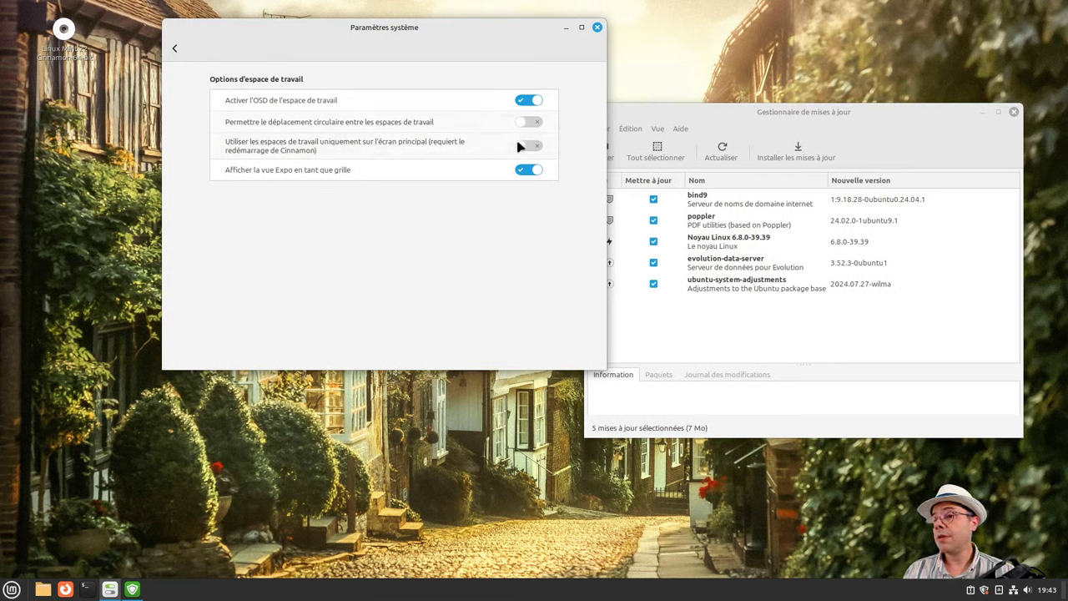
click(175, 47)
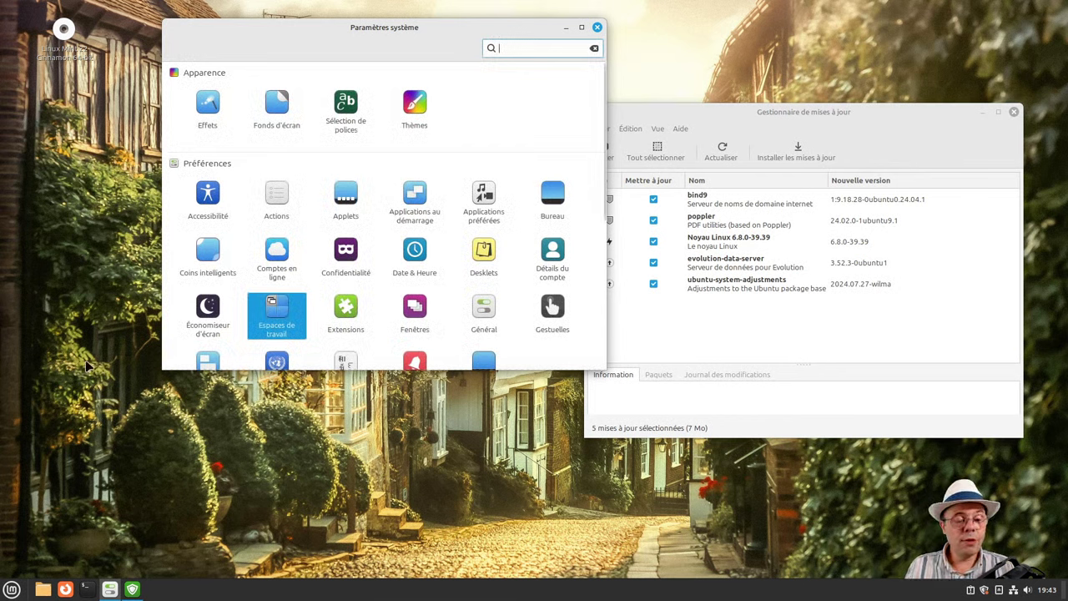
Open the applet manager for the desktop panel and add the Expo applet.
click(169, 434)
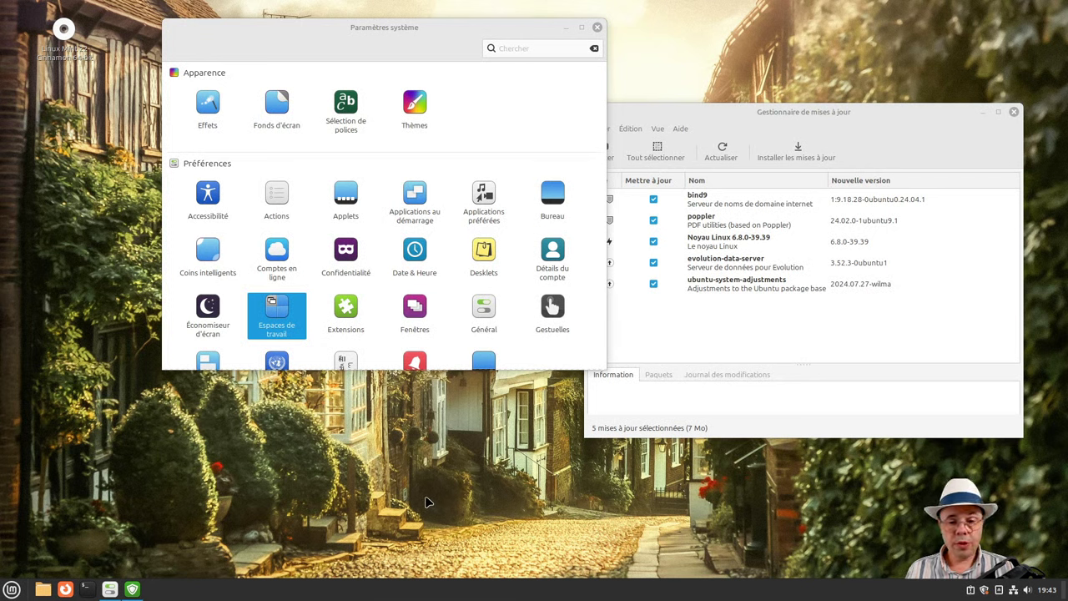
right_click(795, 593)
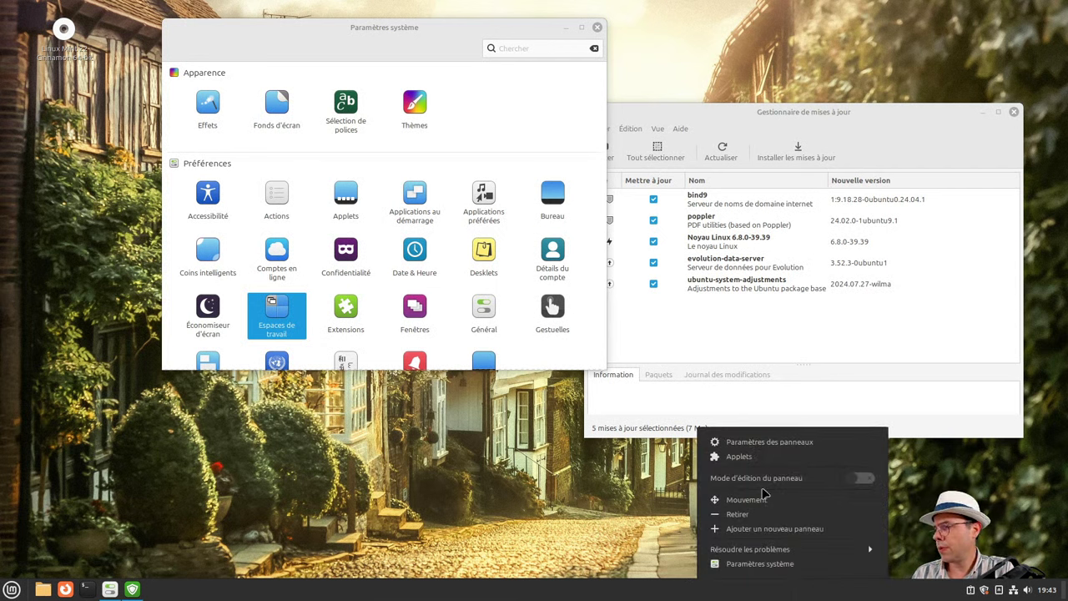
click(759, 460)
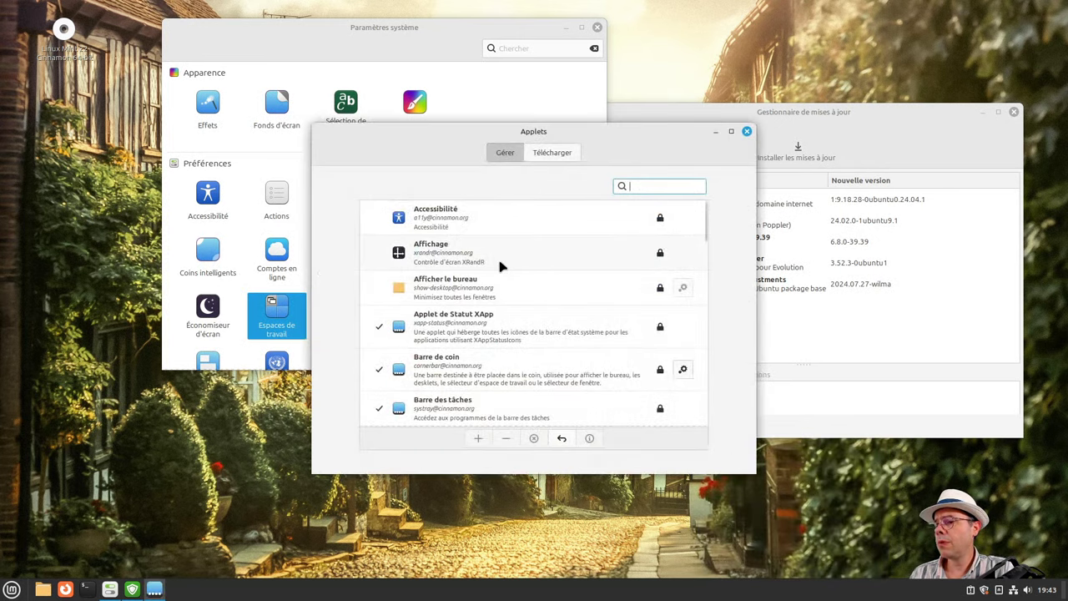
scroll(521, 288, down, 3)
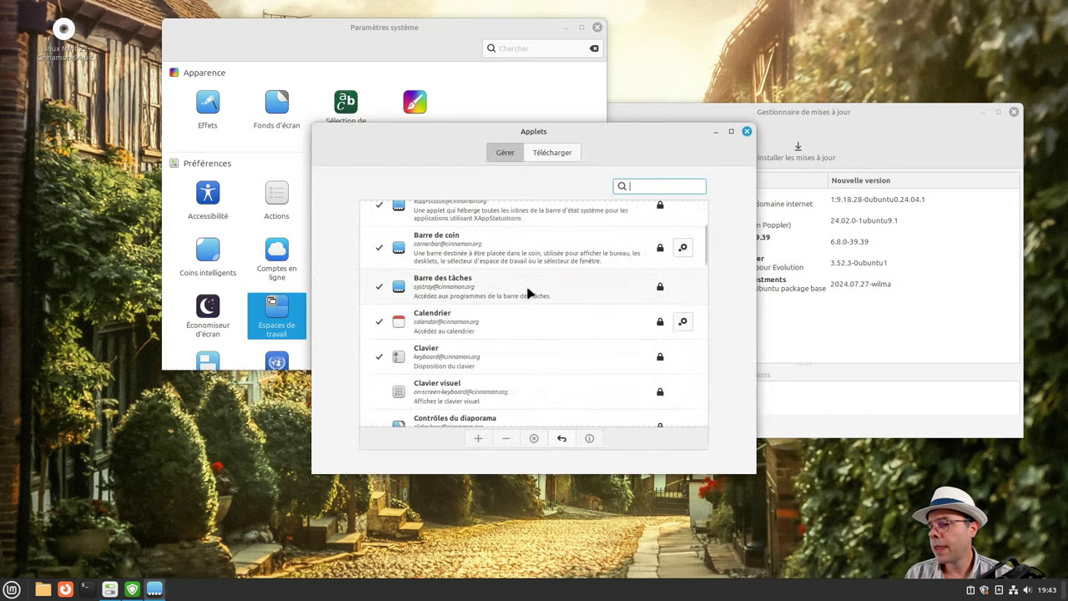
scroll(529, 294, down, 3)
scroll(528, 293, down, 3)
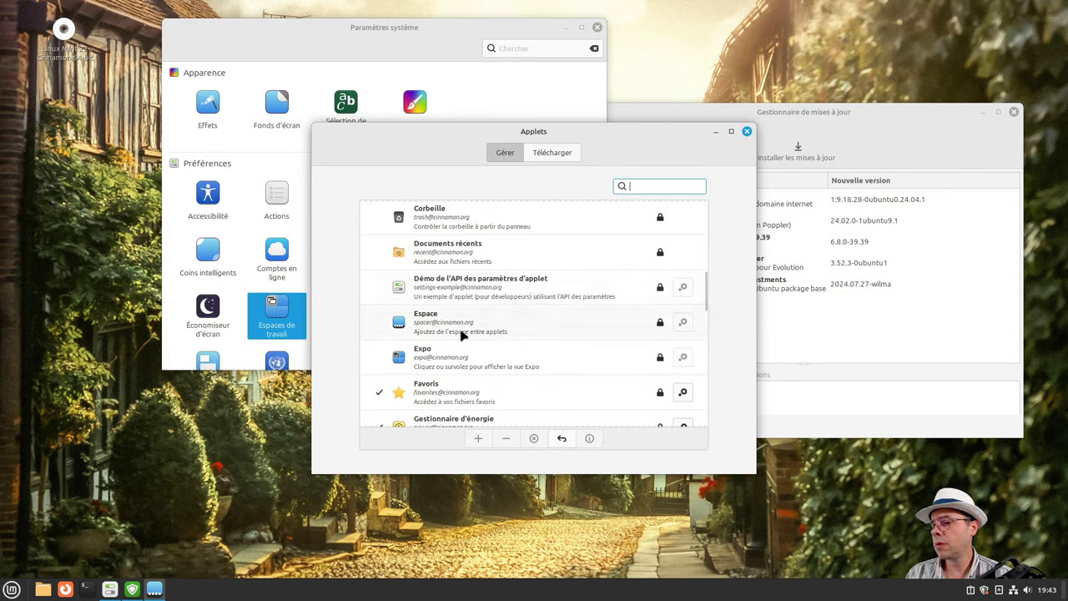
click(505, 326)
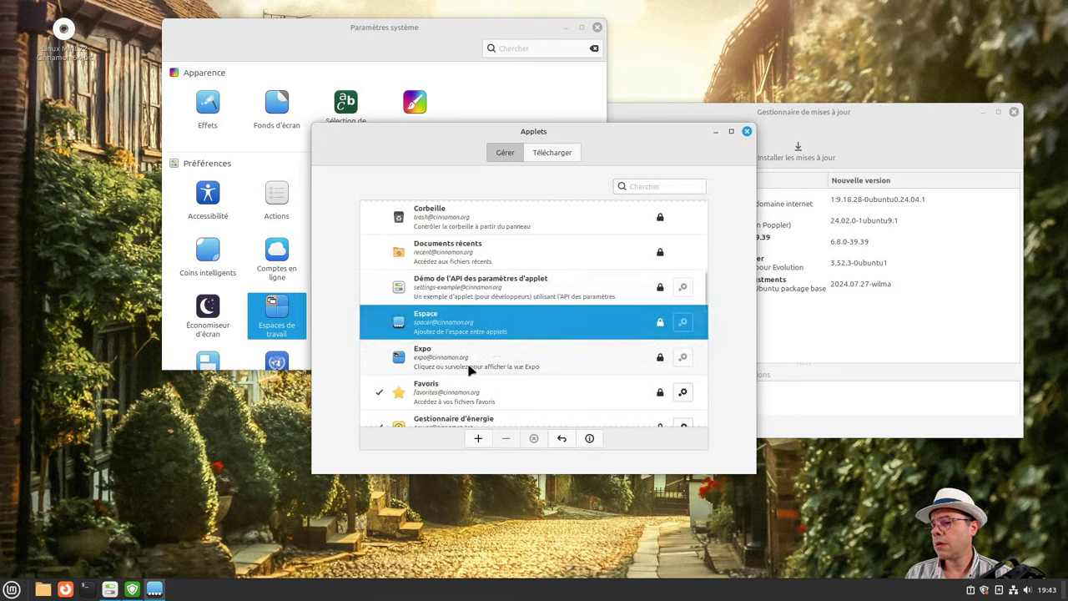
scroll(464, 369, down, 1)
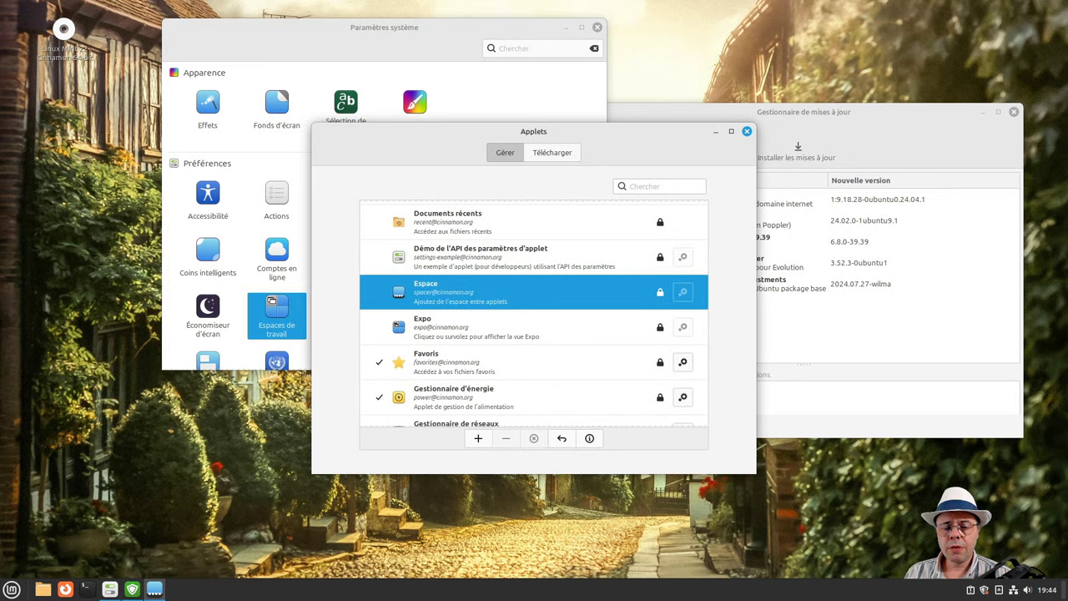
click(511, 333)
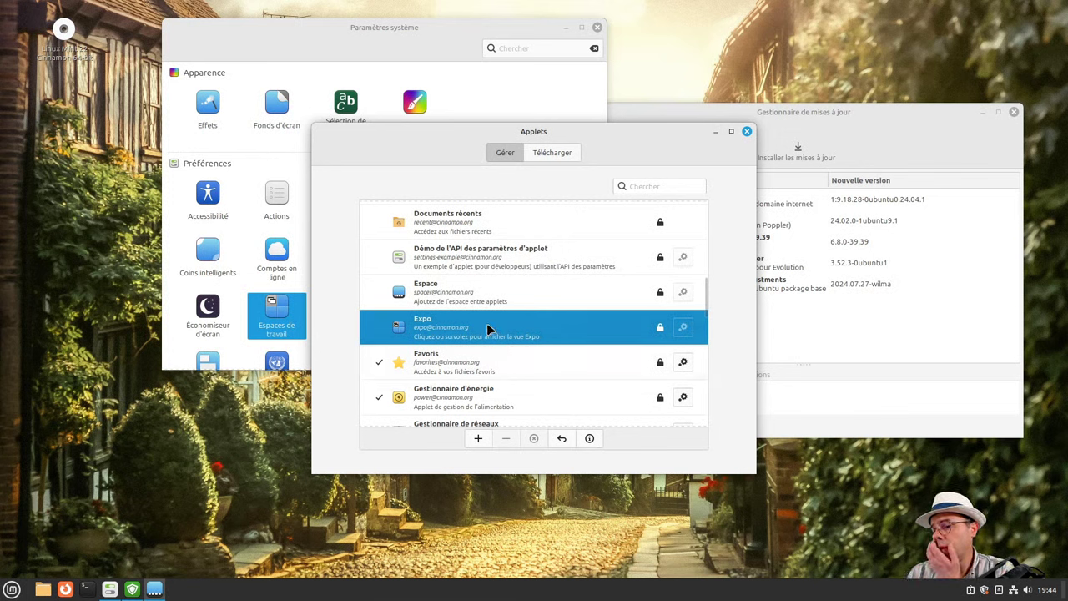
double_click(487, 324)
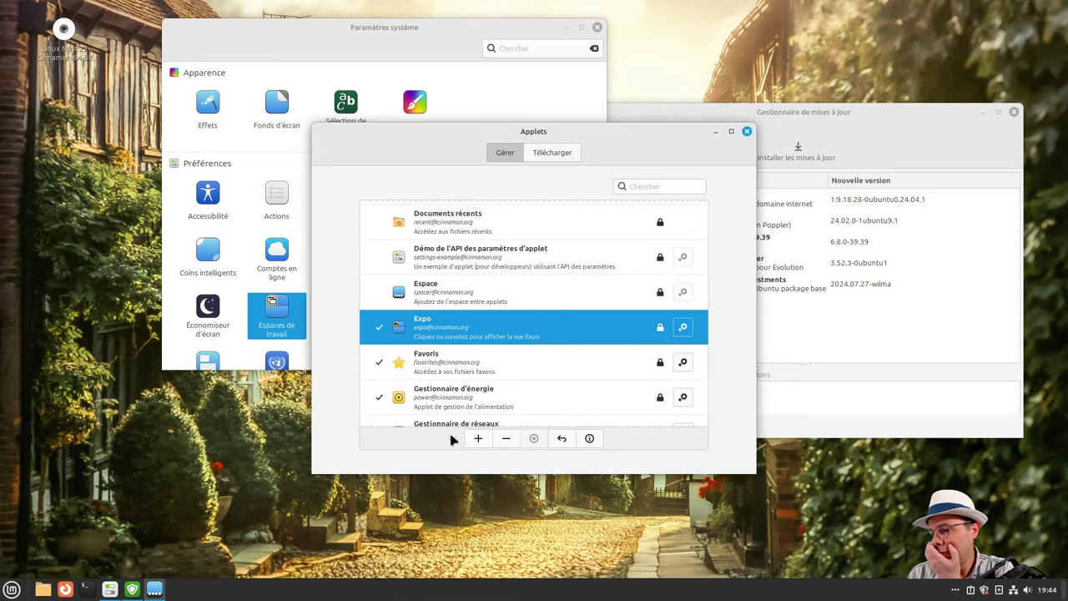
Show the Expo overview of all workspaces and return to Espace de travail 1 through the update manager window.
click(953, 590)
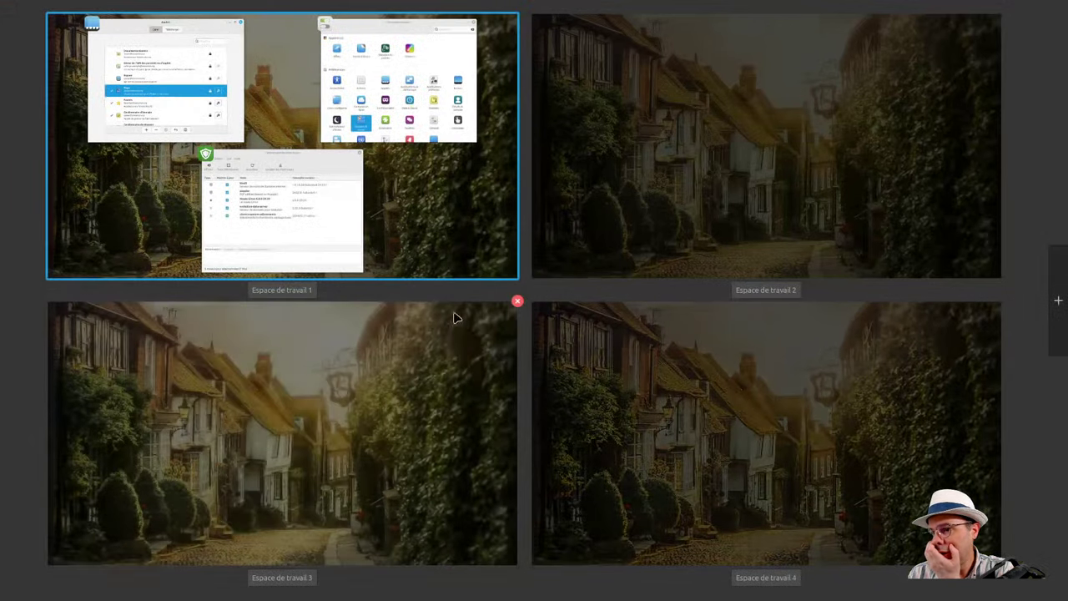
click(326, 228)
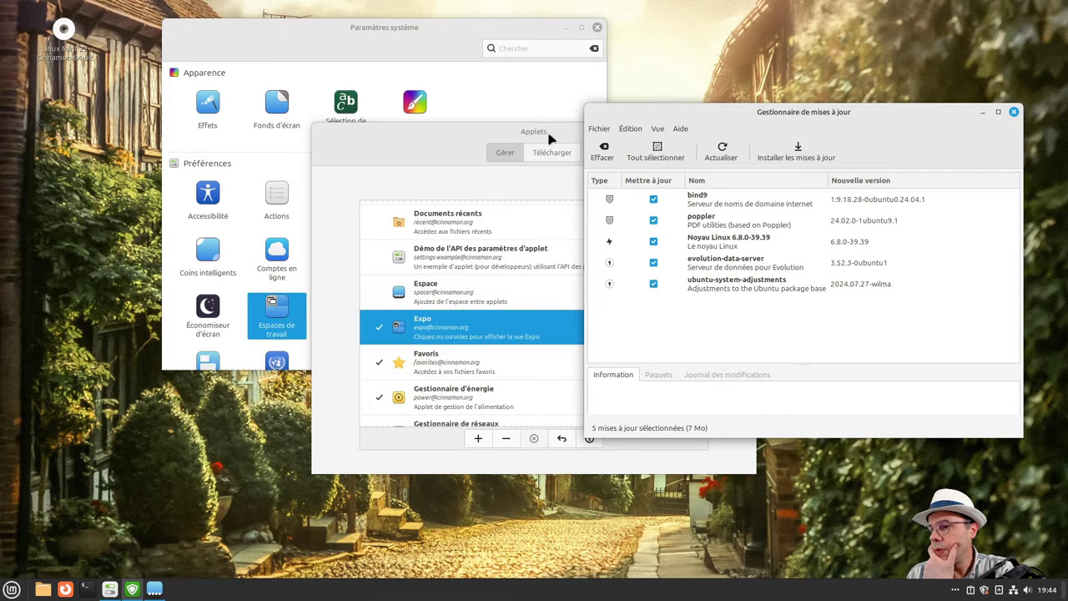
Move the Applets window clear of the update manager and add the Sélectionneur d'espace de travail applet to the panel.
drag(551, 139, 331, 155)
scroll(370, 317, down, 2)
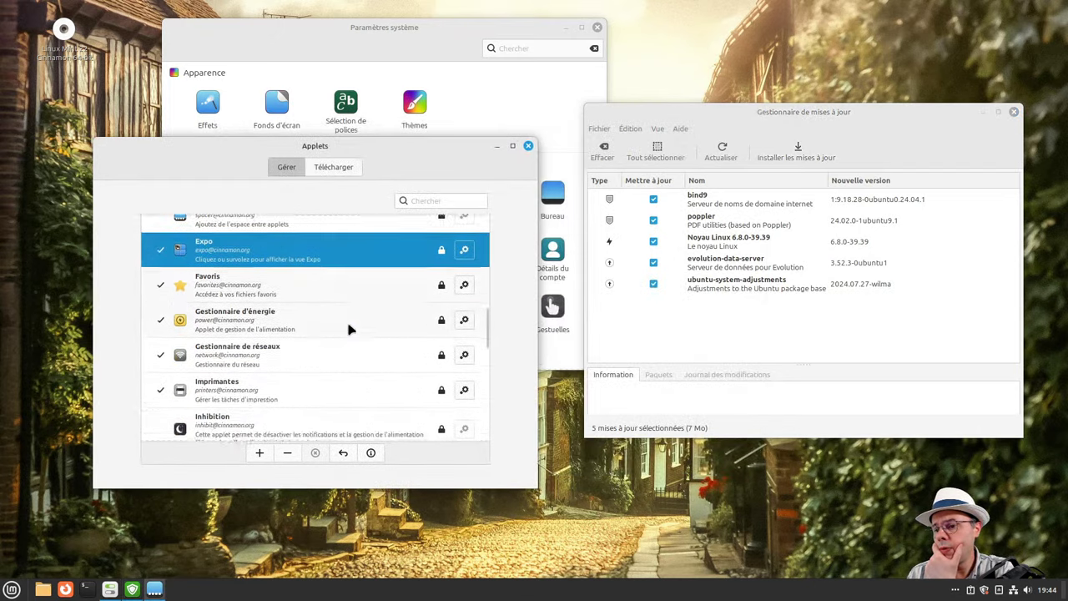
scroll(351, 330, down, 3)
scroll(349, 332, down, 10)
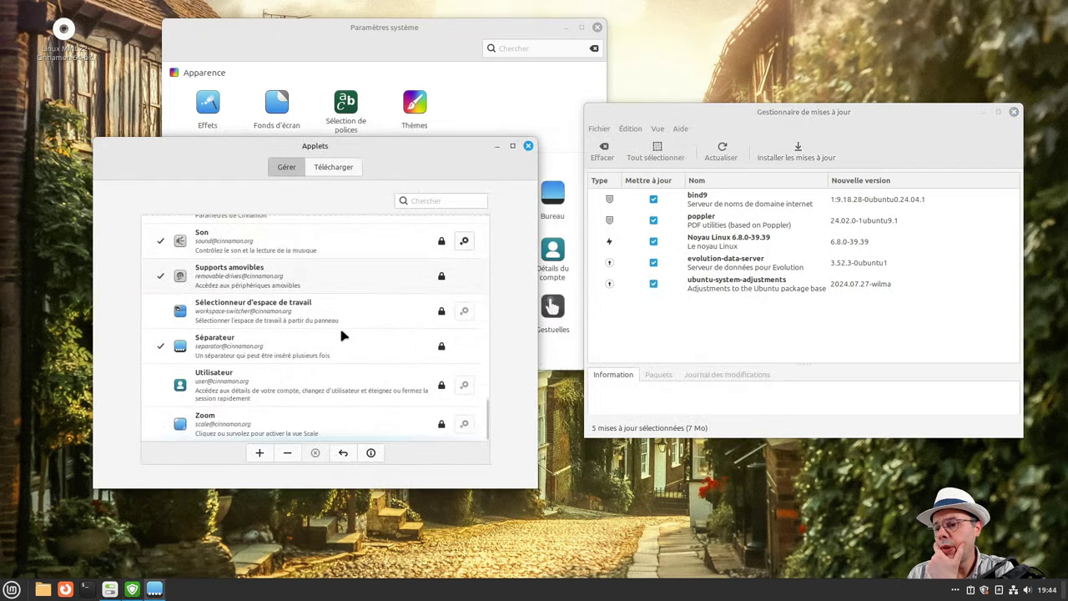
click(324, 311)
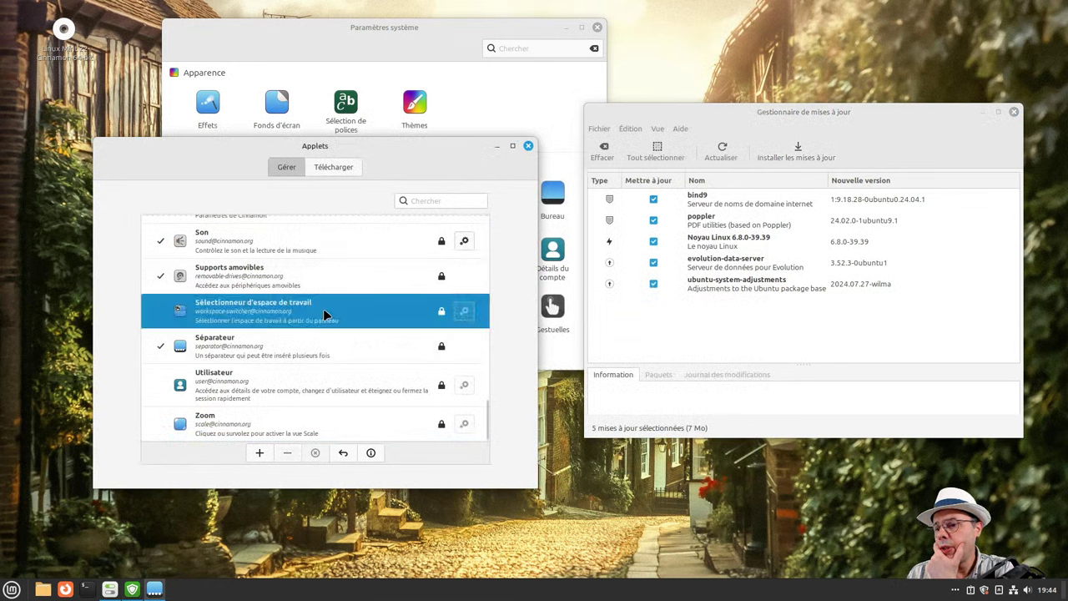
click(259, 452)
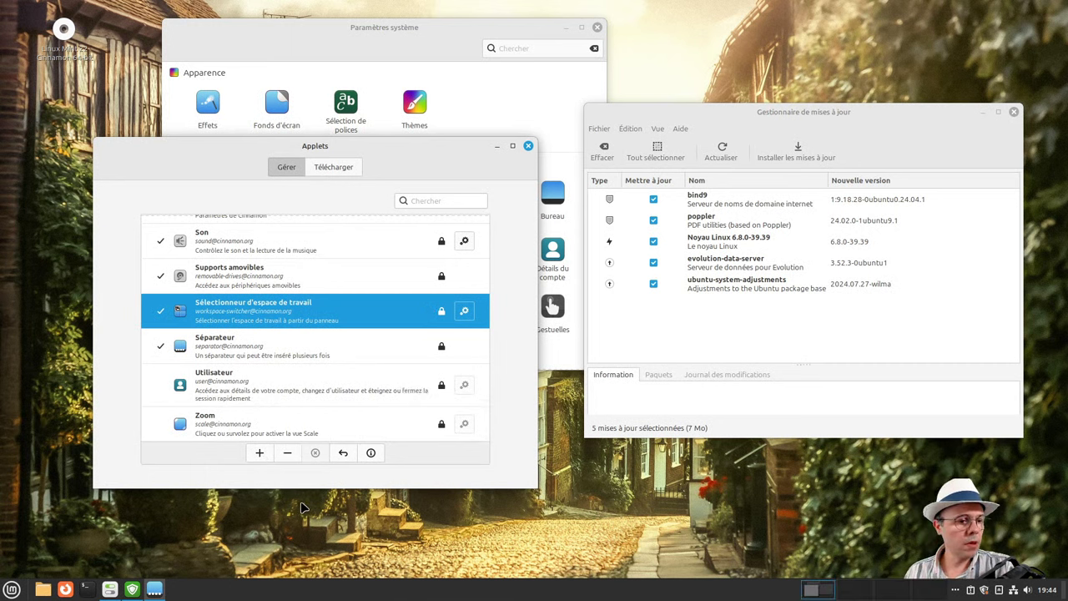
Try out the panel's workspace switcher by visiting the other workspaces and returning to the first one.
click(853, 591)
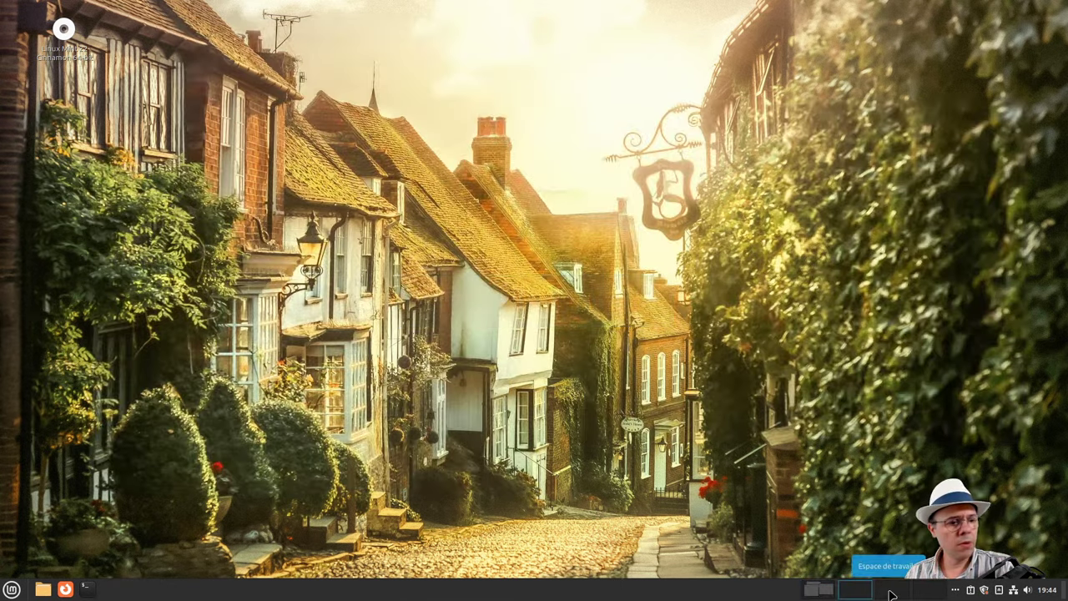
click(891, 592)
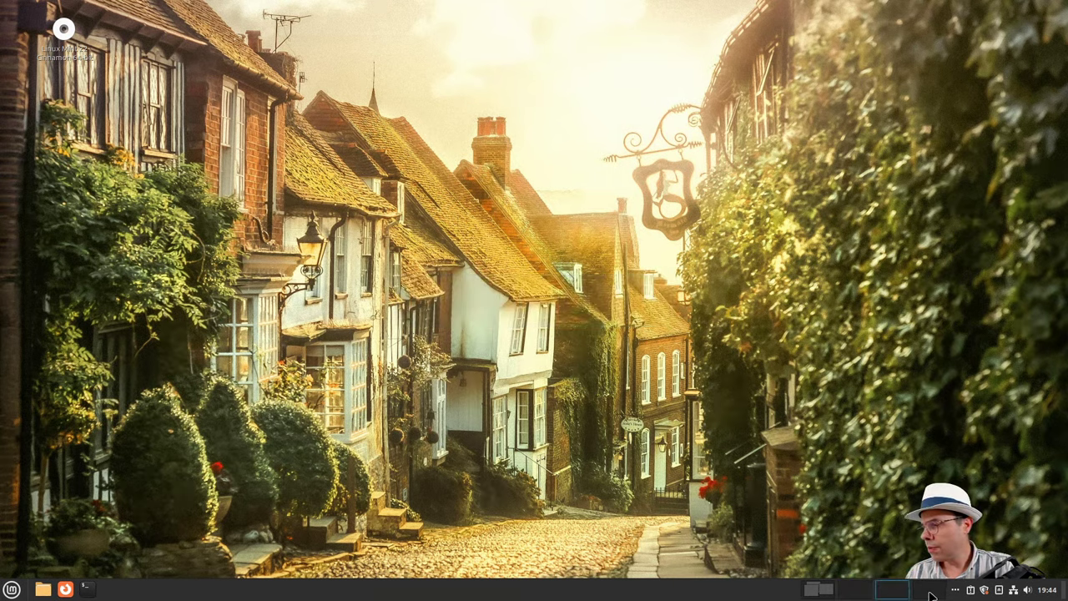
click(918, 591)
click(811, 589)
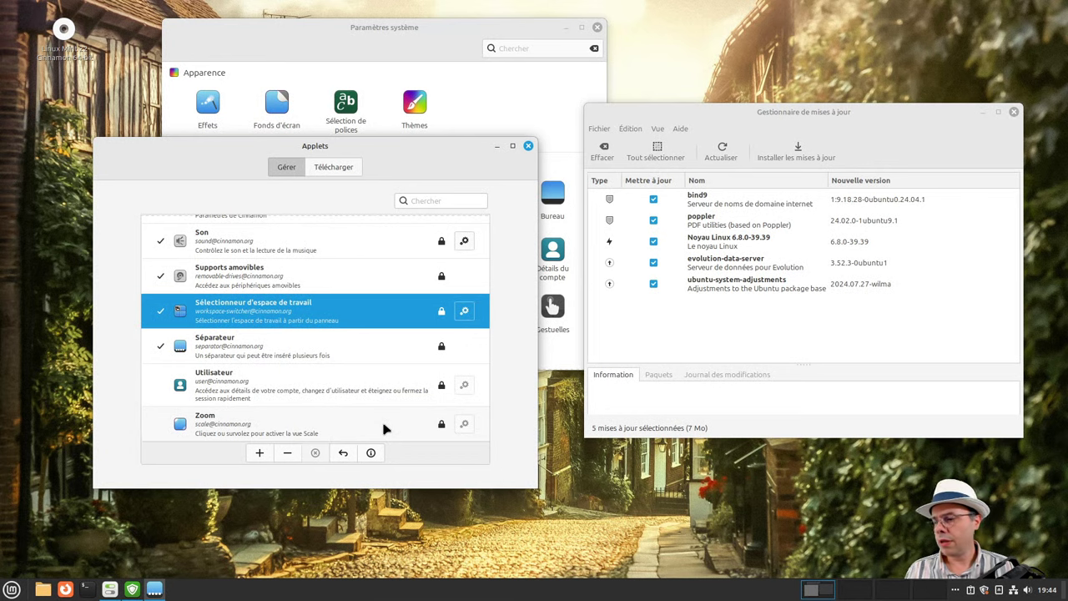
click(852, 591)
click(822, 591)
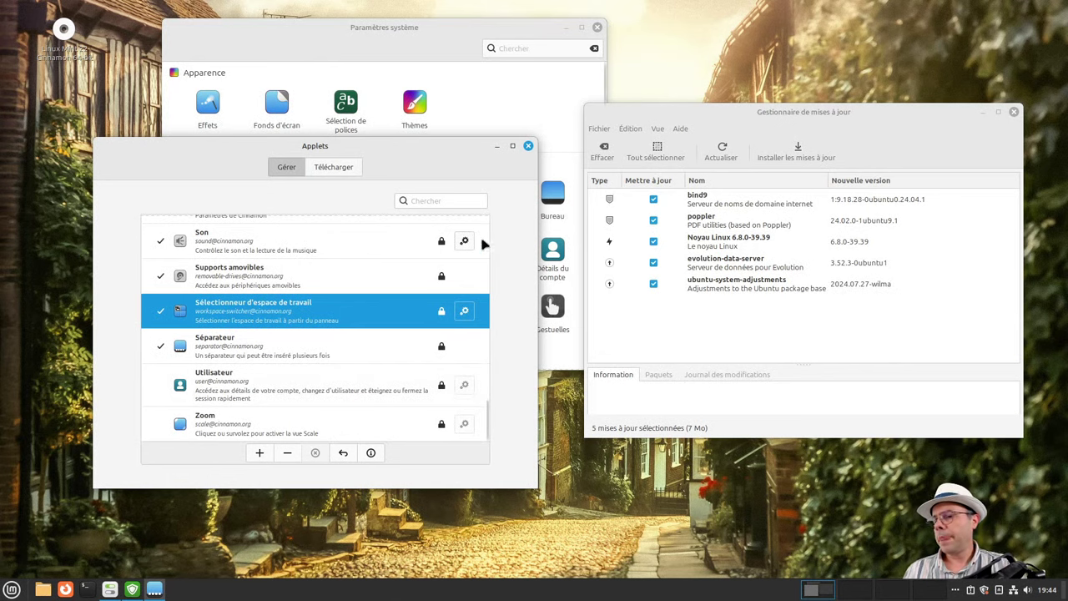
Close the Applets window, make Paramètres système taller and arrange it side by side with the update manager.
click(528, 147)
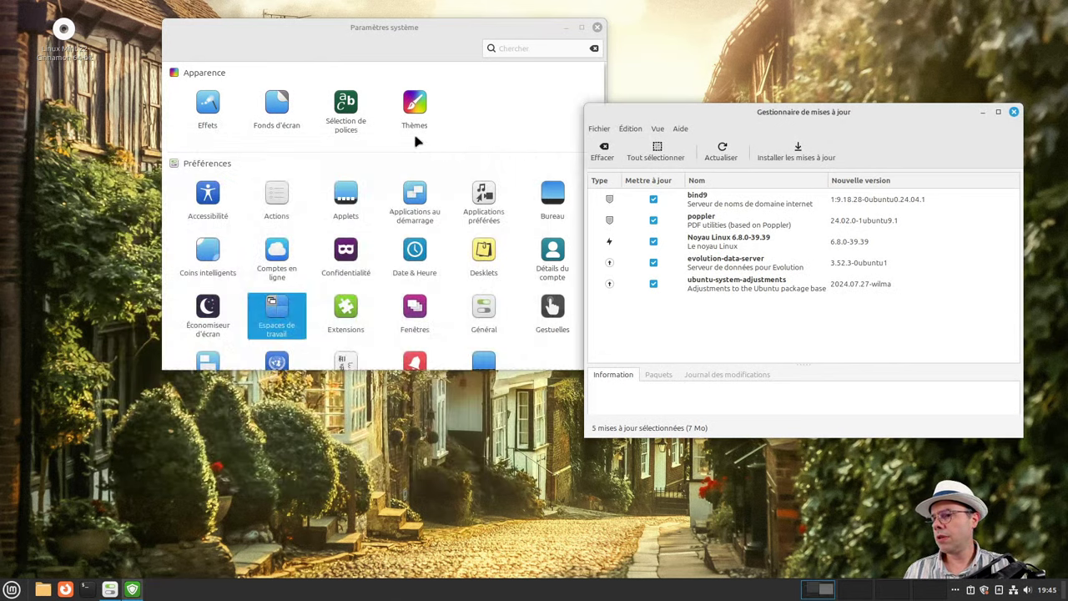
click(388, 368)
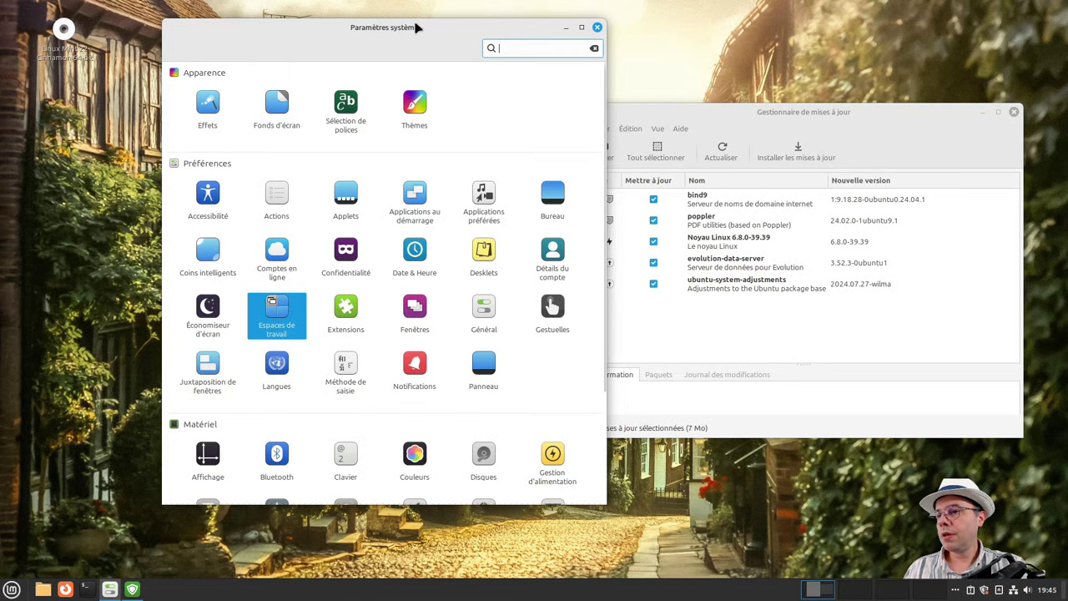
drag(430, 27, 328, 33)
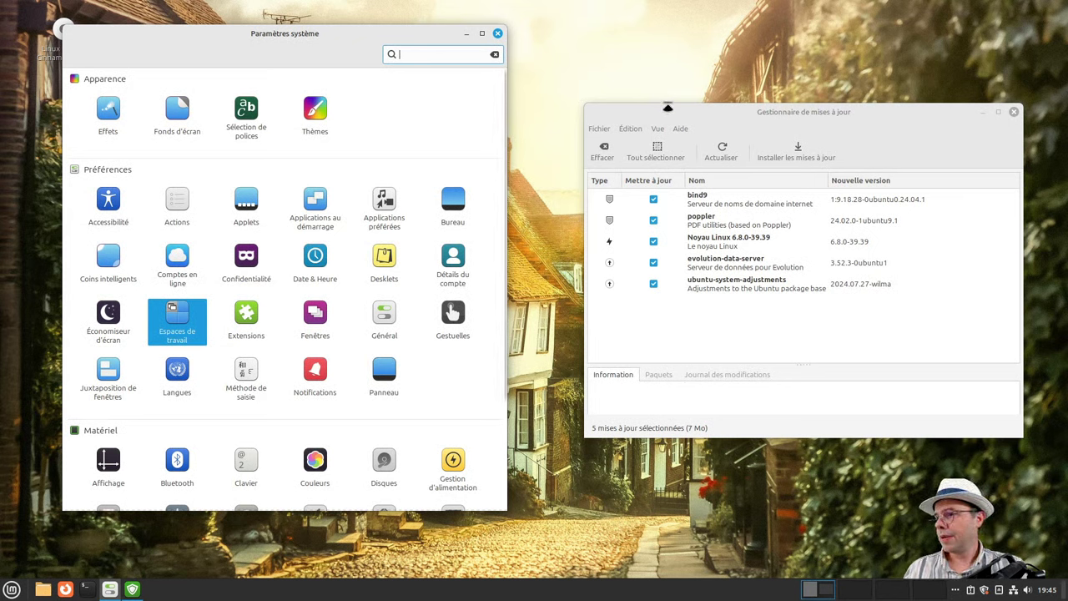
drag(673, 111, 640, 25)
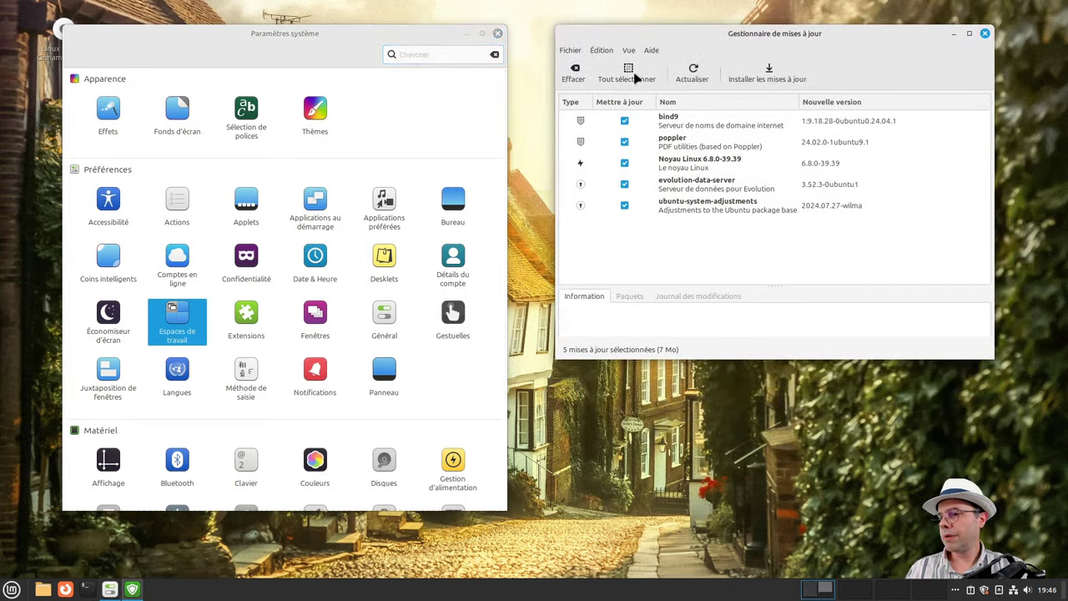
mouse_move(367, 33)
mouse_down()
mouse_move(390, 26)
mouse_move(375, 45)
mouse_up()
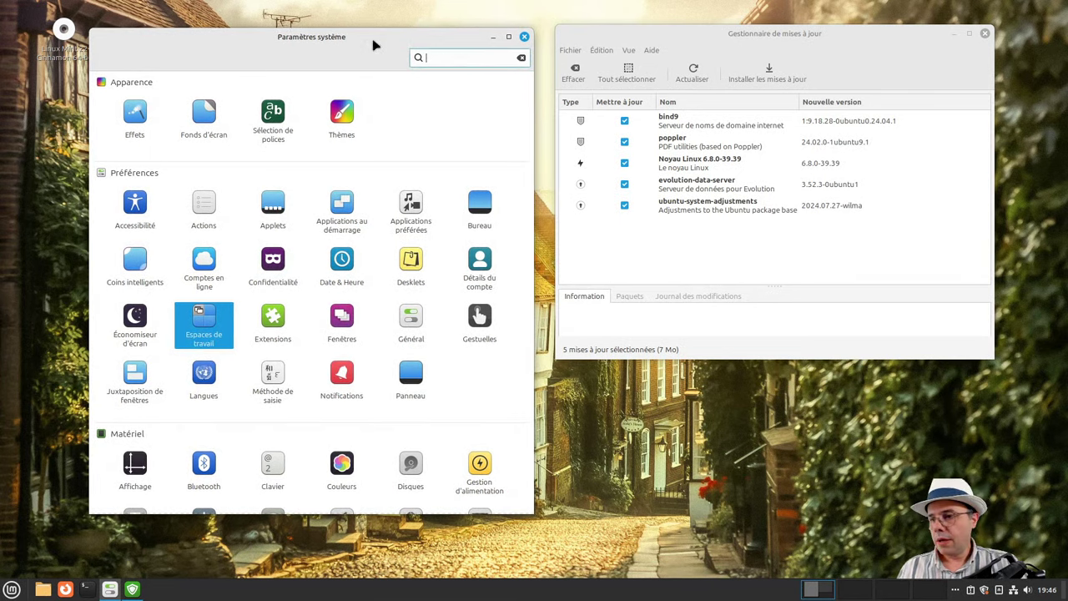